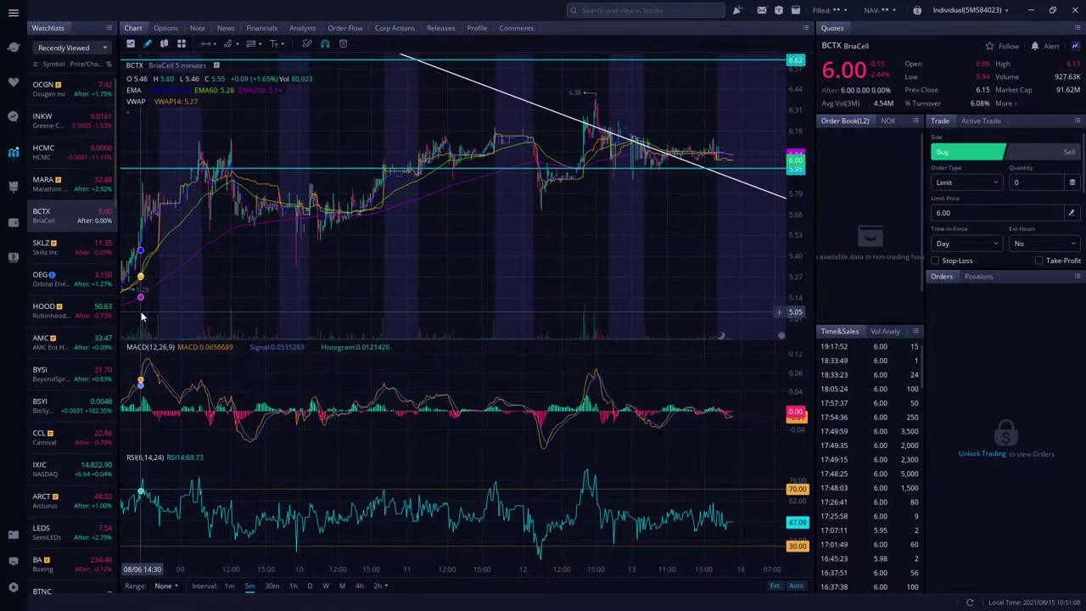
- Show the BCTX chart as a YTD daily view with empty space after the latest candles
drag(176, 308, 244, 311)
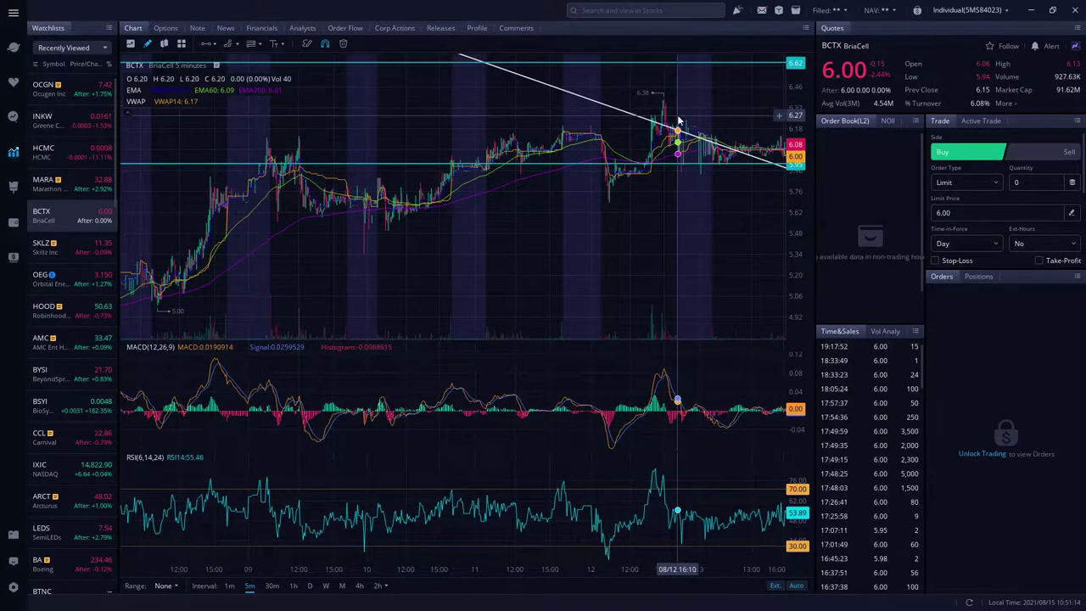
click(164, 585)
click(180, 519)
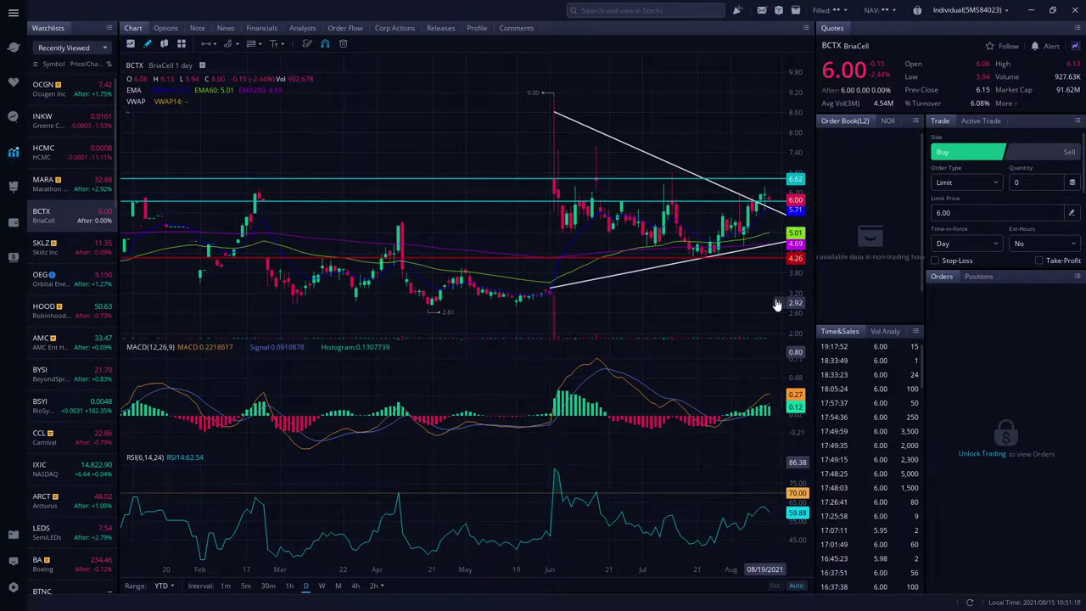
drag(717, 306, 614, 303)
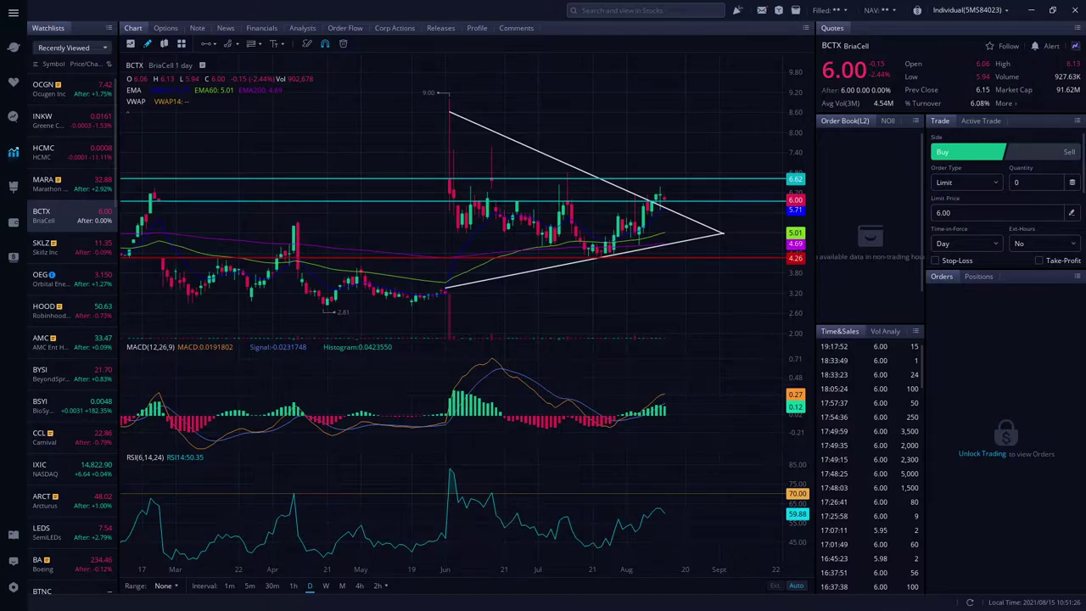
- Underline 'breast cancer' and 'advanced breast cancer' in blue, redrawing the second underline neater
key(alt+Tab)
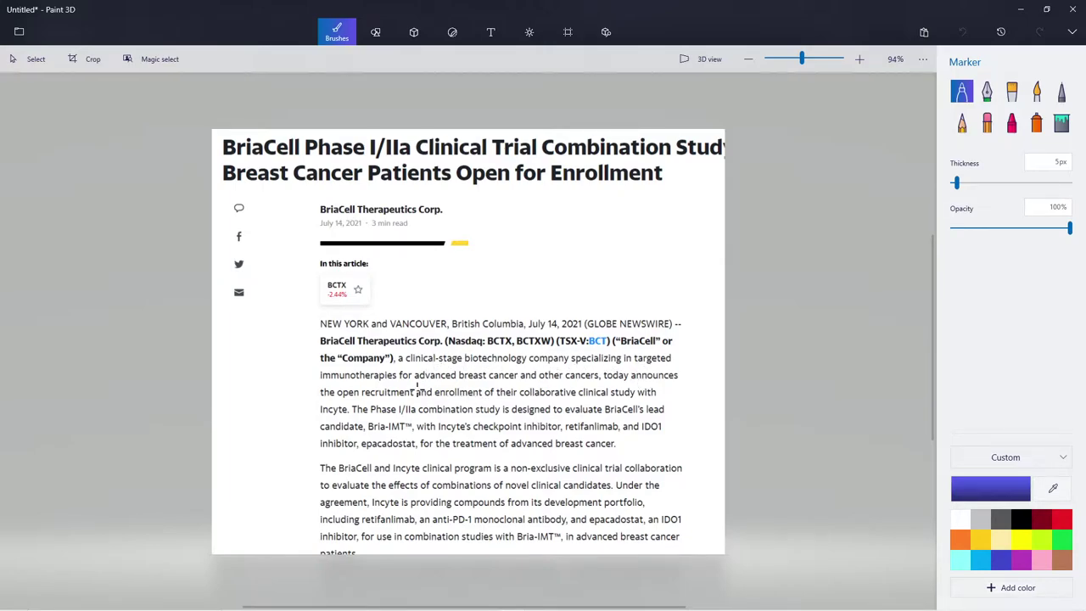
drag(476, 385, 566, 386)
drag(510, 462, 606, 443)
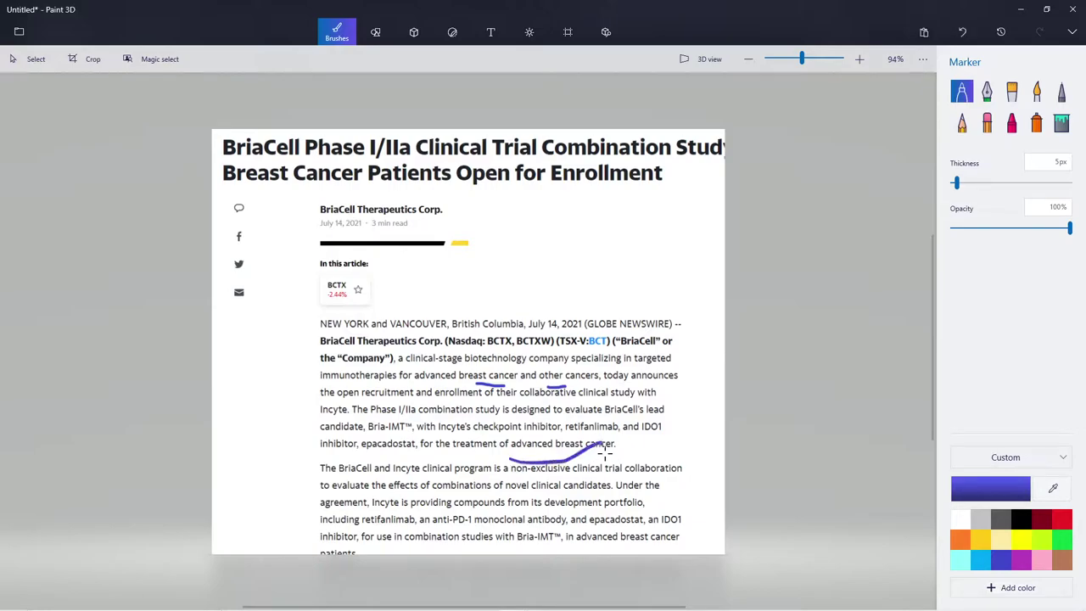
key(ctrl+z)
drag(511, 452, 596, 454)
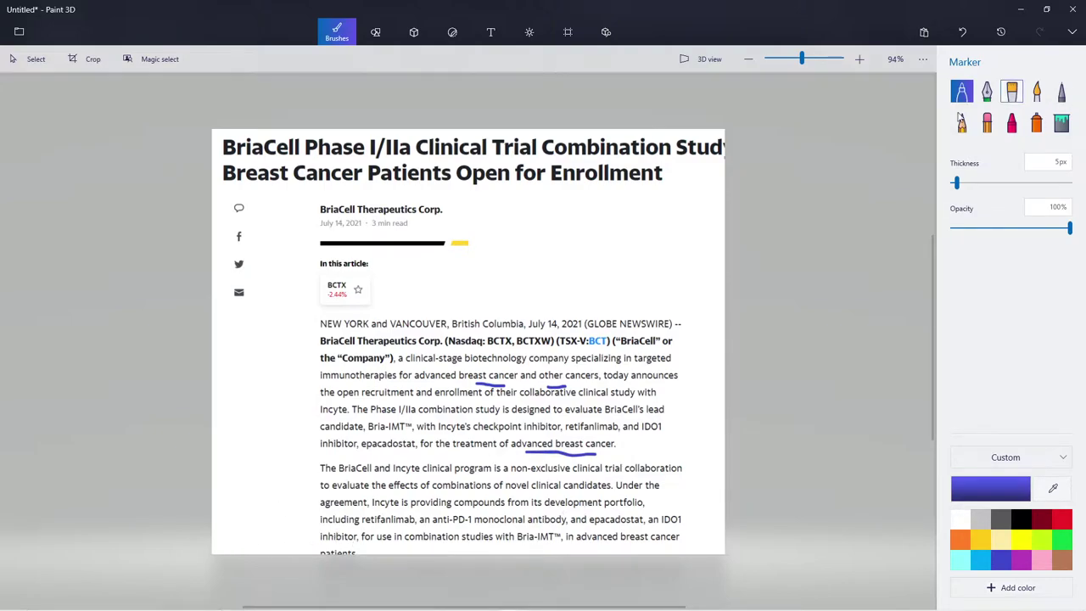
- Shift the Paint 3D window left and underline the end of the enrollment sentence
click(1021, 9)
key(alt+Tab)
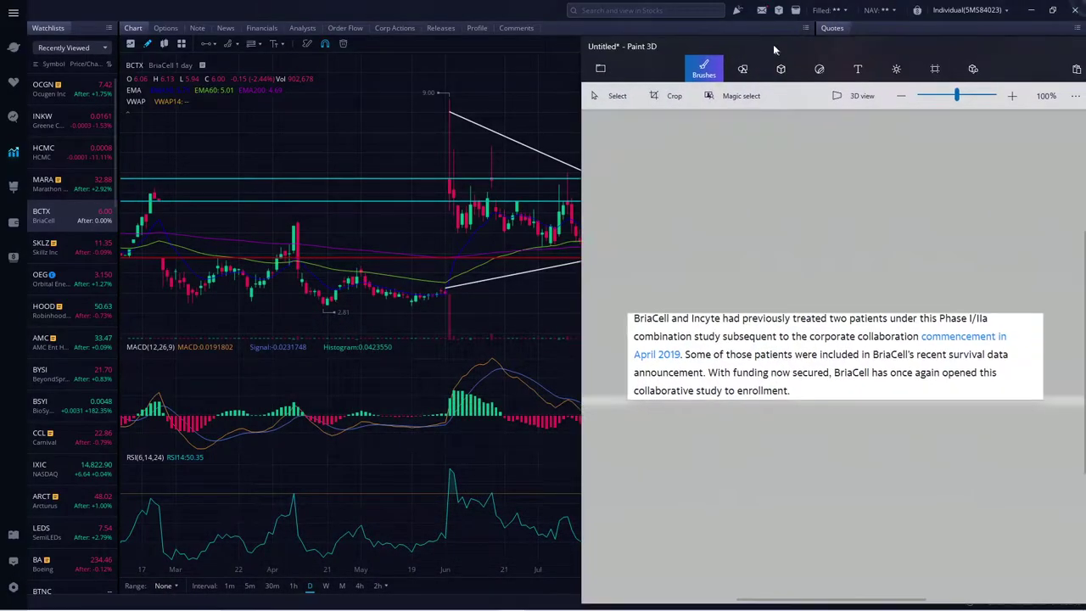
drag(395, 22, 377, 25)
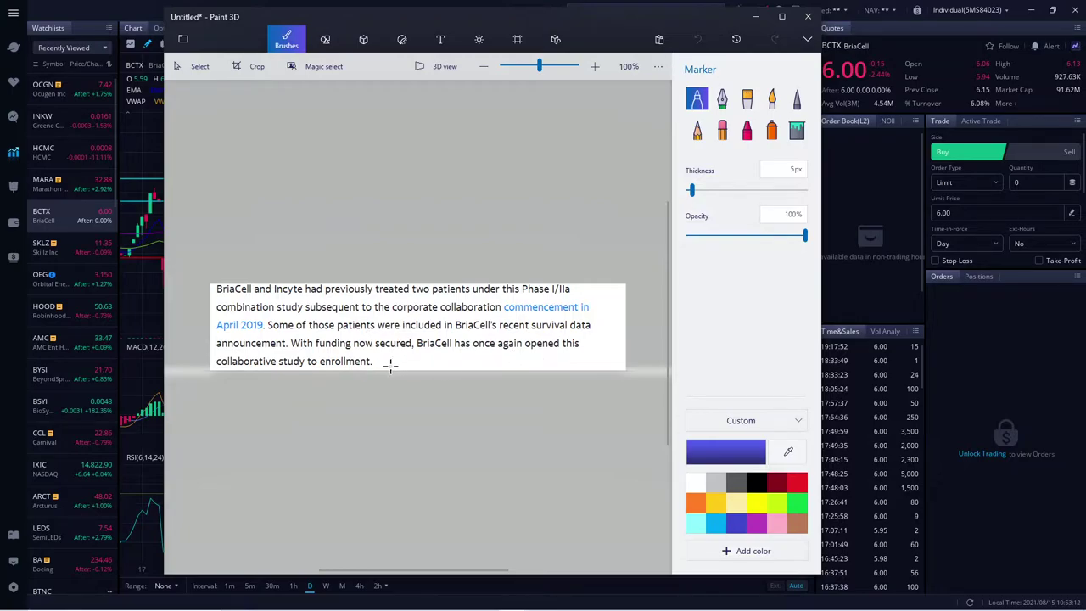
drag(373, 366, 424, 367)
click(755, 17)
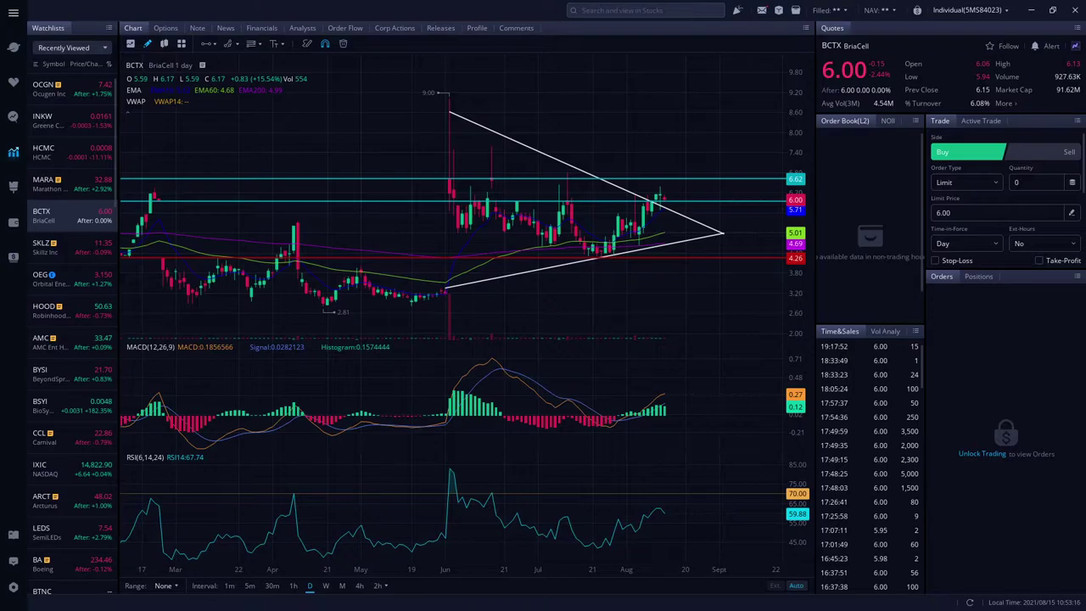
key(alt+Tab)
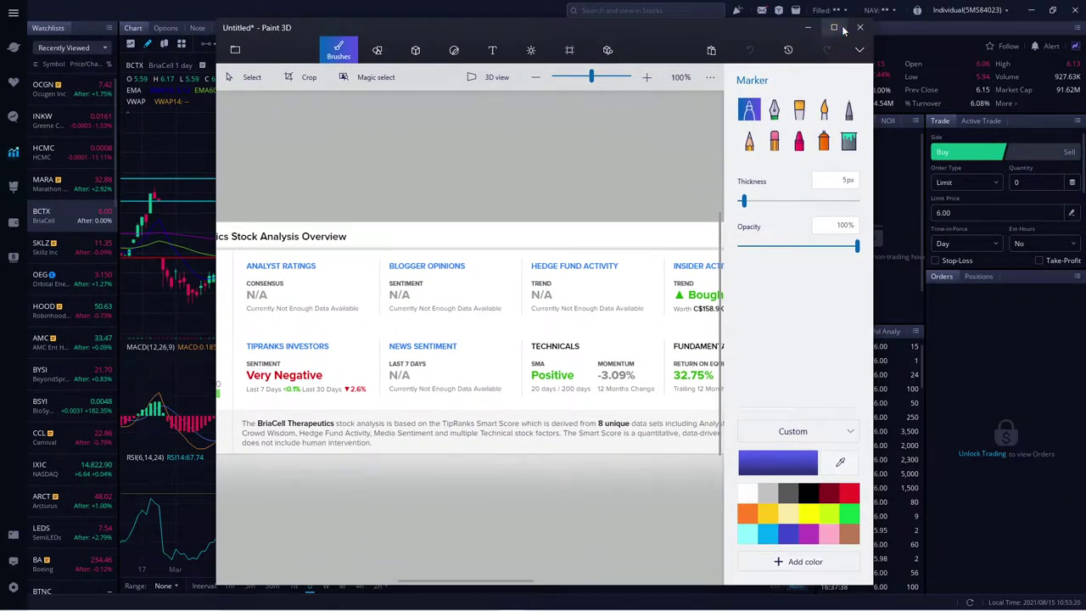
- Maximize Paint 3D, enlarge the image, and mark the Smart Score, NEUTRAL and investor sentiment
click(834, 27)
click(858, 60)
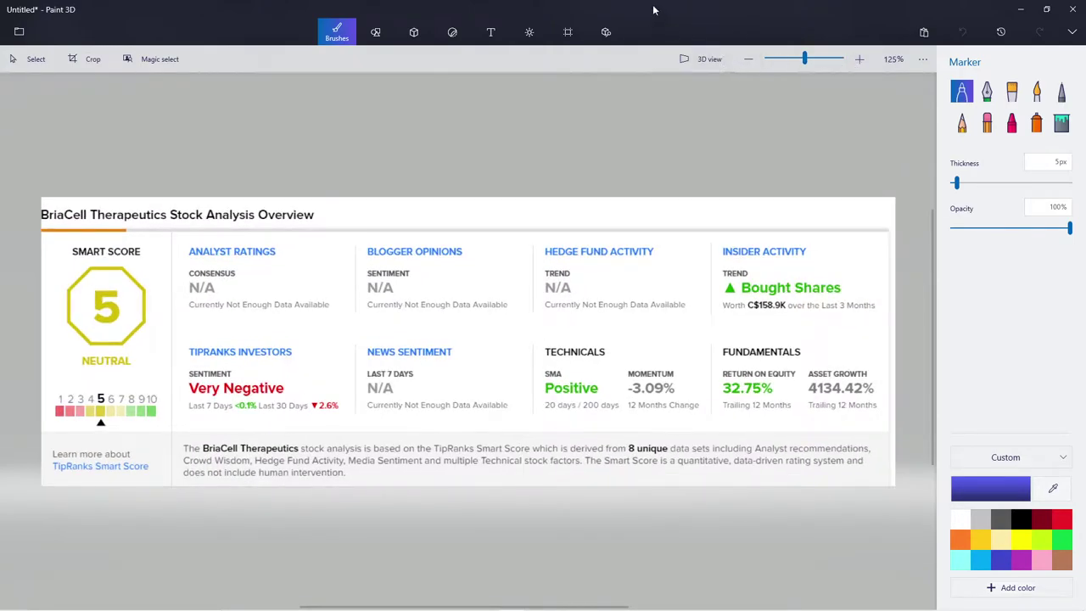
drag(71, 266, 101, 268)
drag(82, 382, 132, 386)
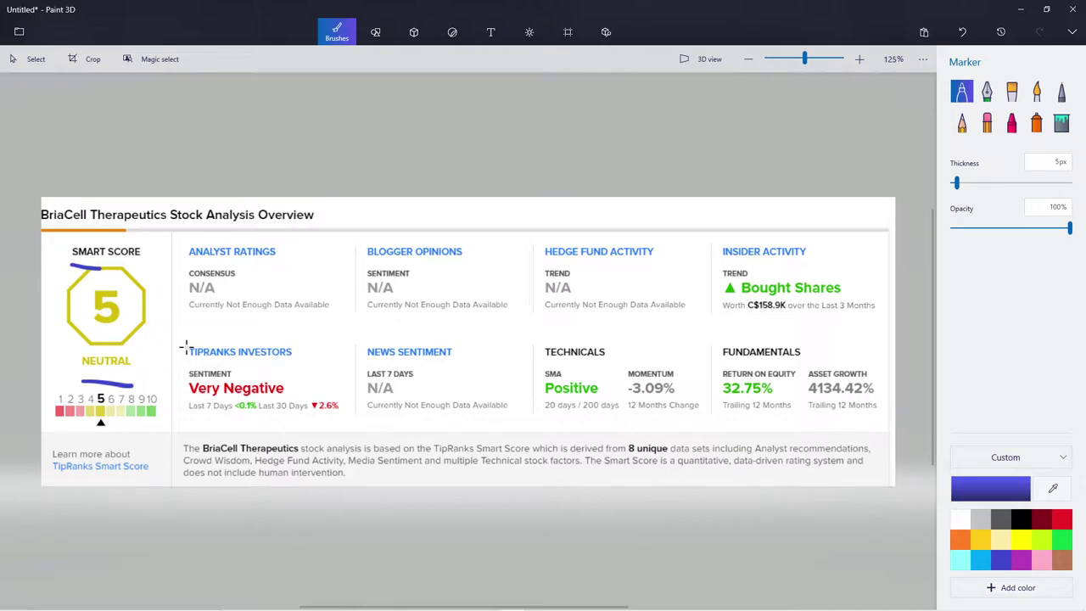
drag(186, 350, 204, 417)
- Mark the 2.6% drop, <0.1%, Technicals, C$158.9K insider figure and Fundamentals, trimming the wave sketch
drag(327, 421, 312, 420)
mouse_move(228, 424)
mouse_down()
mouse_move(270, 408)
mouse_move(239, 397)
mouse_move(219, 416)
mouse_up()
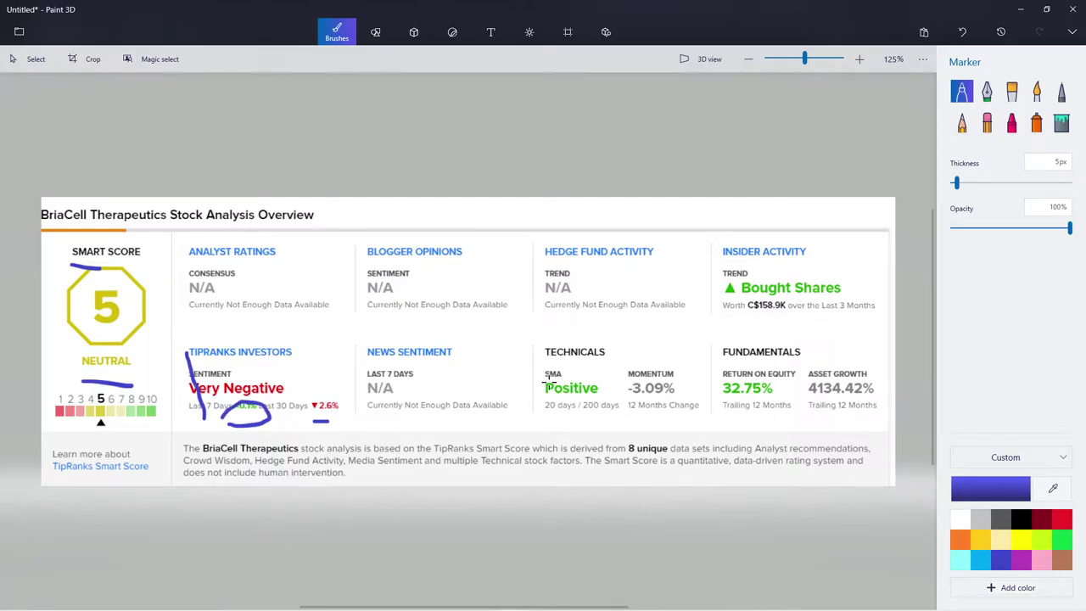
mouse_move(529, 344)
mouse_down()
mouse_move(552, 431)
mouse_move(623, 431)
mouse_up()
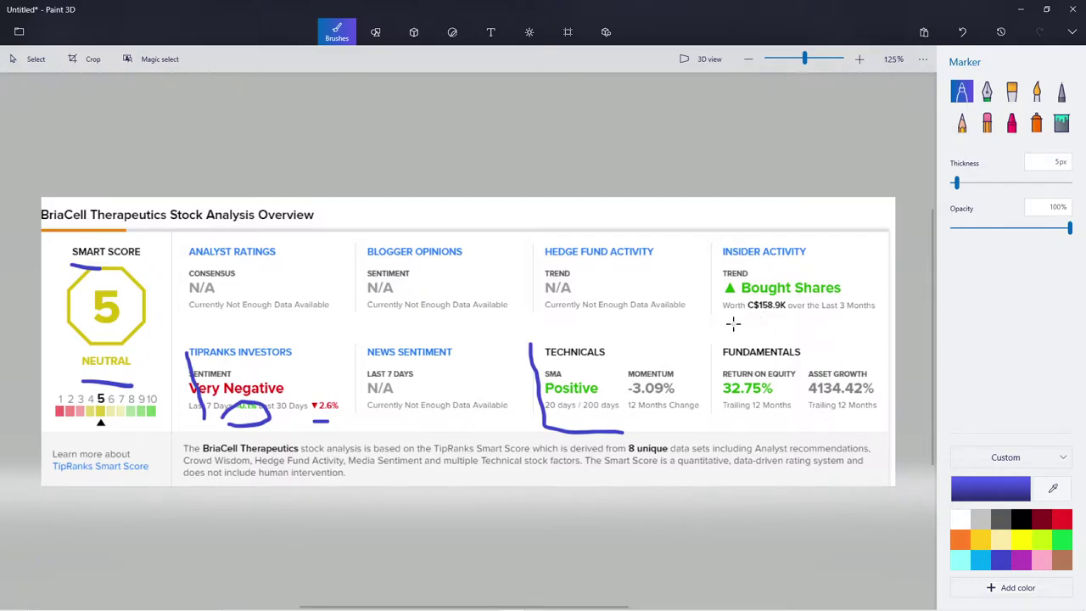
drag(731, 323, 750, 324)
mouse_move(719, 341)
mouse_down()
mouse_move(728, 399)
mouse_move(766, 435)
mouse_up()
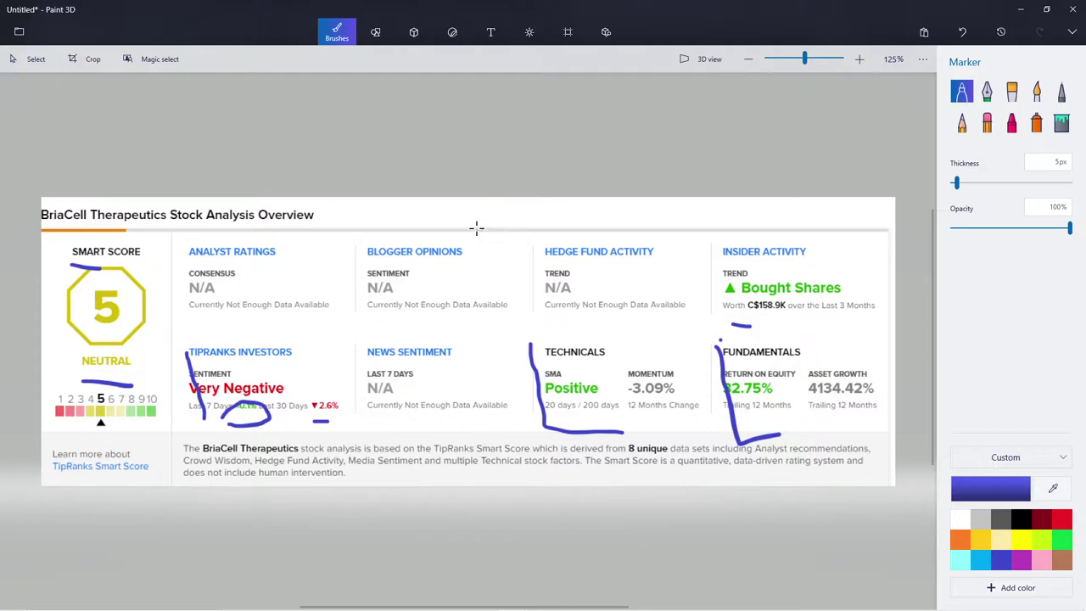
mouse_move(487, 229)
mouse_down()
mouse_move(514, 208)
mouse_move(535, 230)
mouse_move(549, 205)
mouse_move(568, 239)
mouse_move(614, 201)
mouse_move(529, 201)
mouse_up()
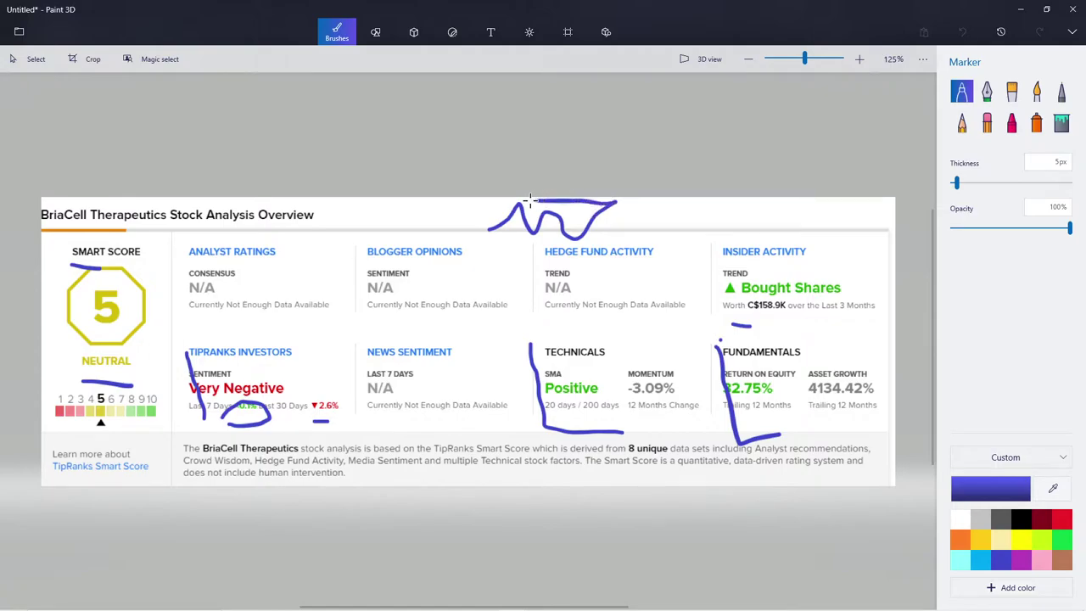
key(ctrl+z)
- Back in moomoo, delete the white trend line from the BCTX daily chart
click(1028, 11)
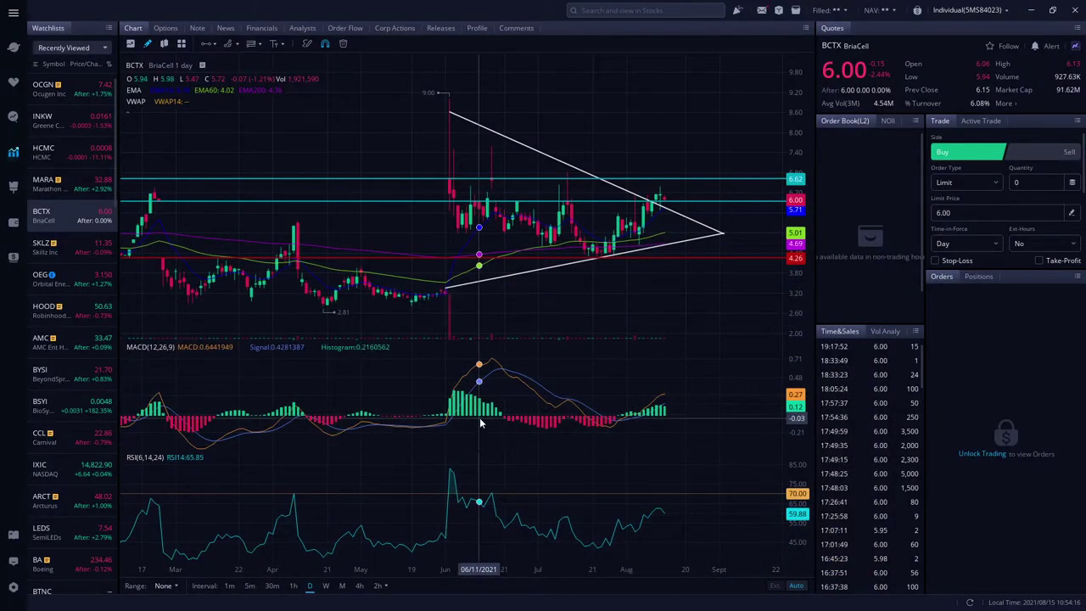
scroll(666, 250, down, 2)
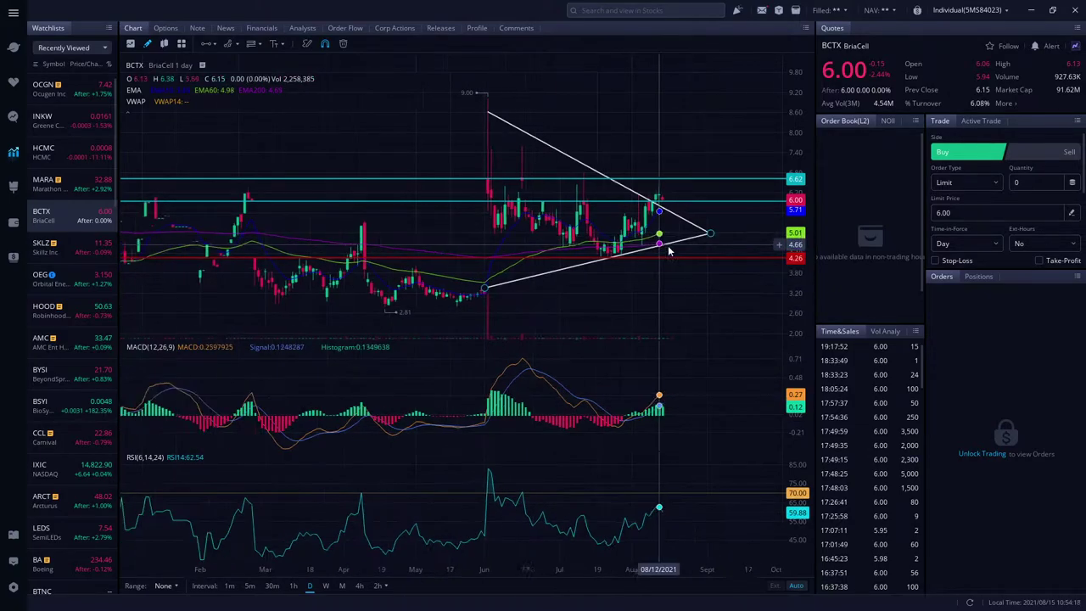
scroll(645, 293, up, 2)
scroll(551, 280, up, 1)
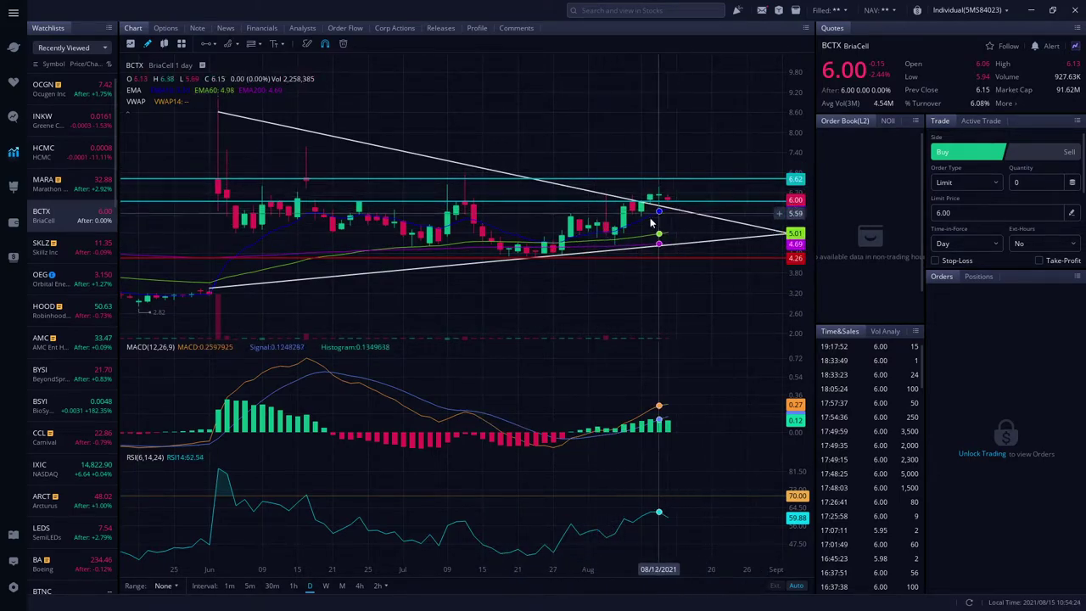
scroll(601, 247, down, 1)
scroll(628, 255, down, 1)
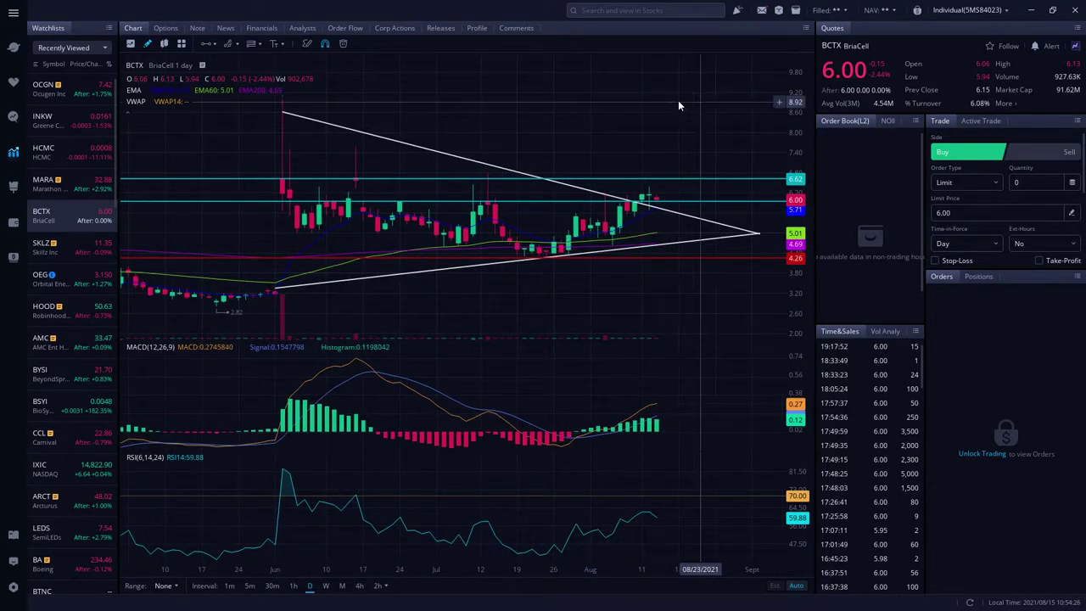
click(683, 216)
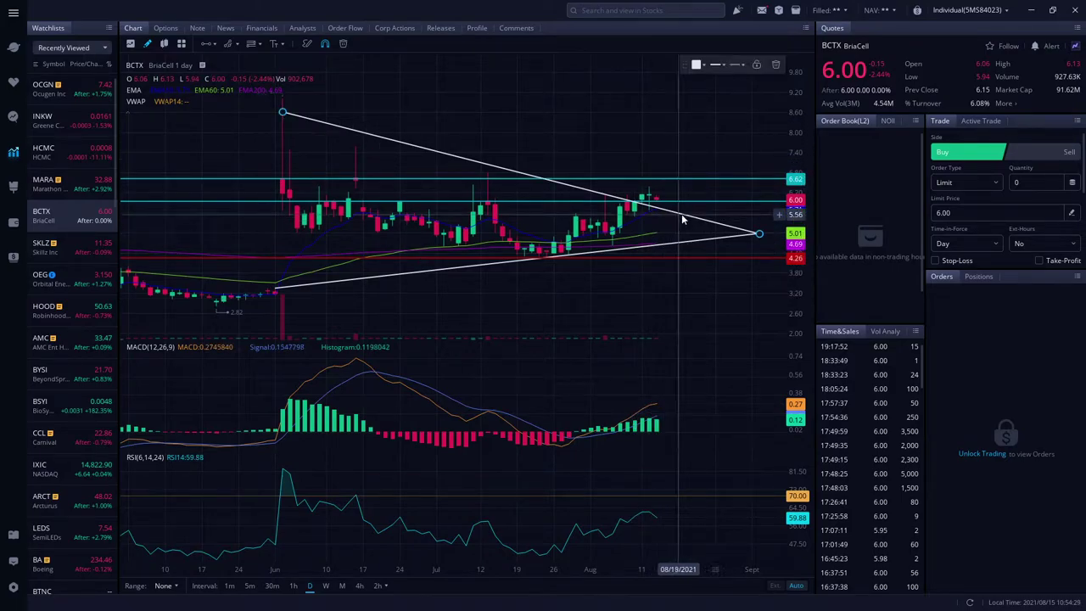
click(775, 66)
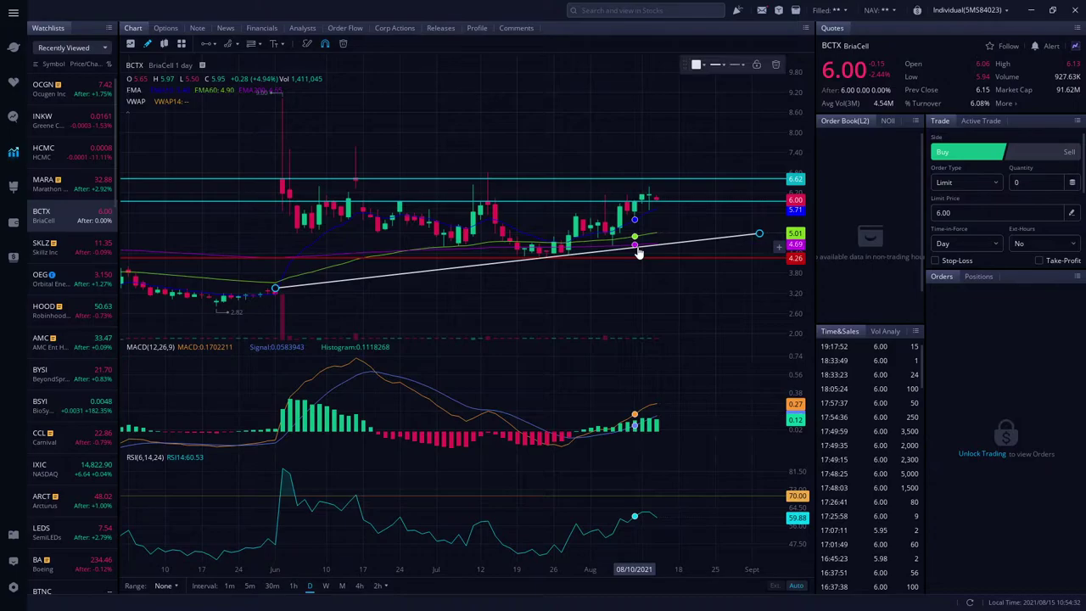
click(775, 66)
- Zoom out and pan the daily chart to show more past history
scroll(656, 269, down, 1)
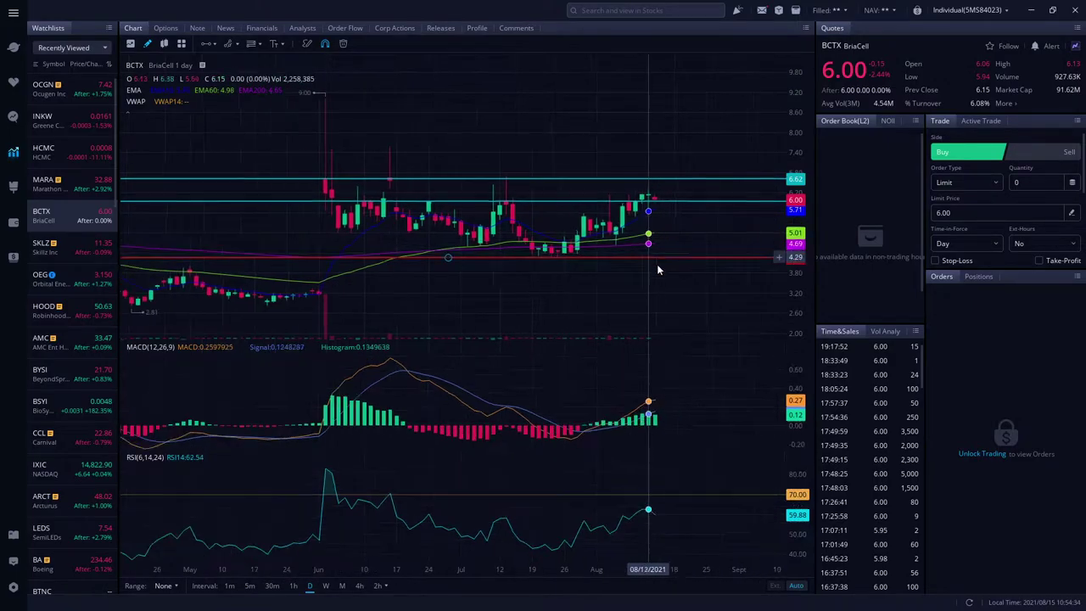
scroll(656, 270, down, 2)
drag(699, 311, 532, 312)
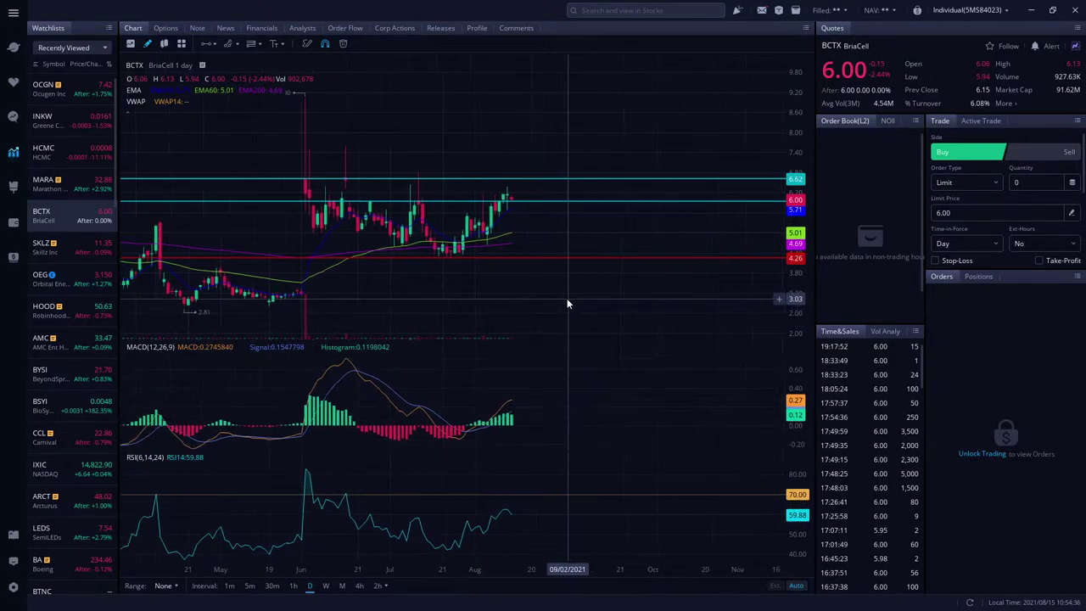
scroll(564, 280, down, 1)
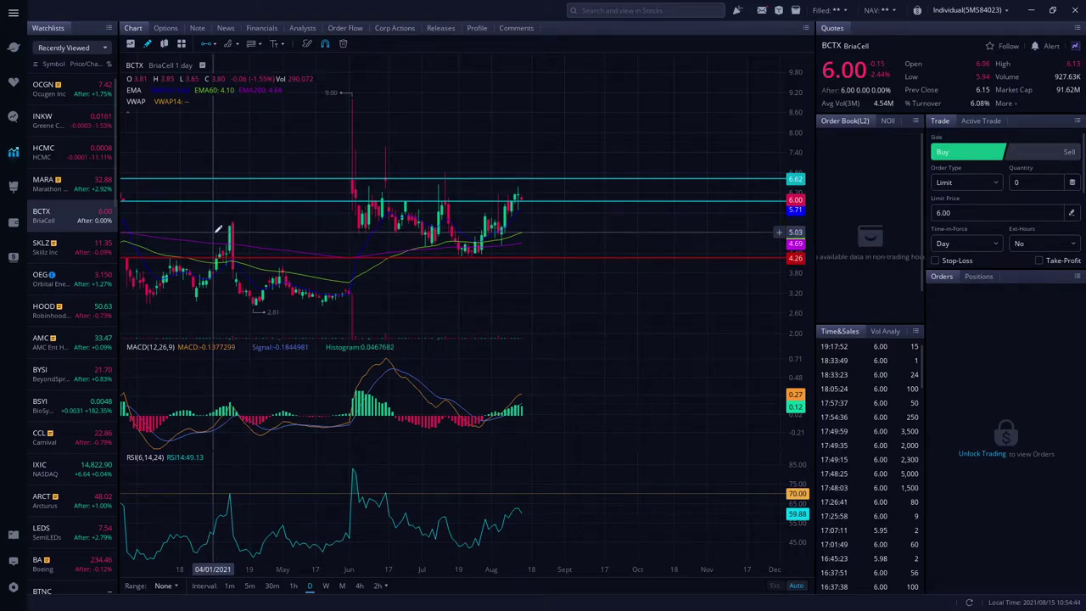
- Change the 5.01 horizontal support line's colour to red
click(212, 234)
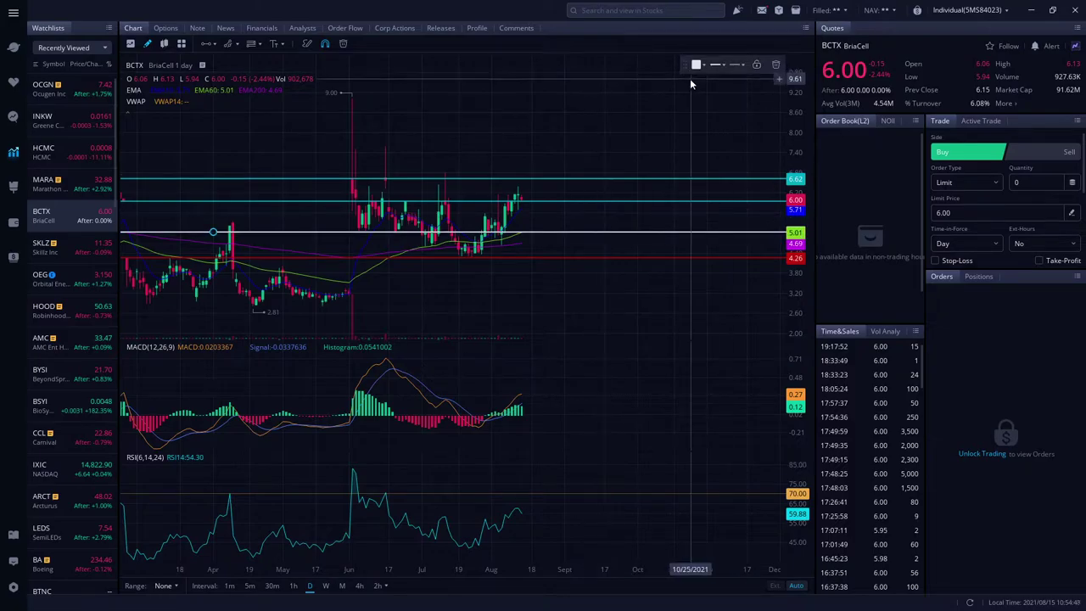
click(703, 67)
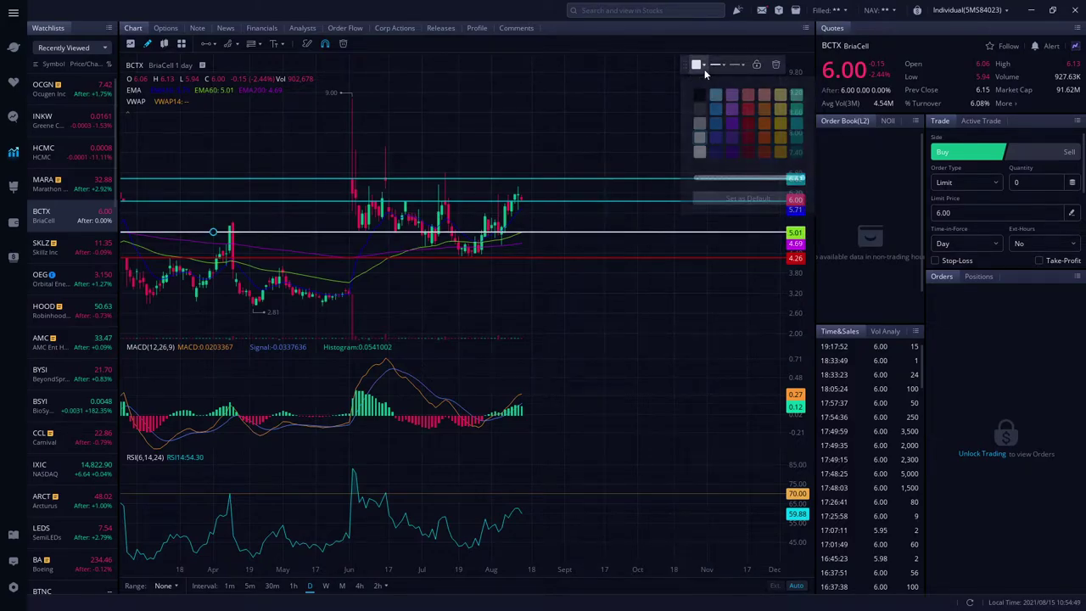
click(747, 122)
click(597, 286)
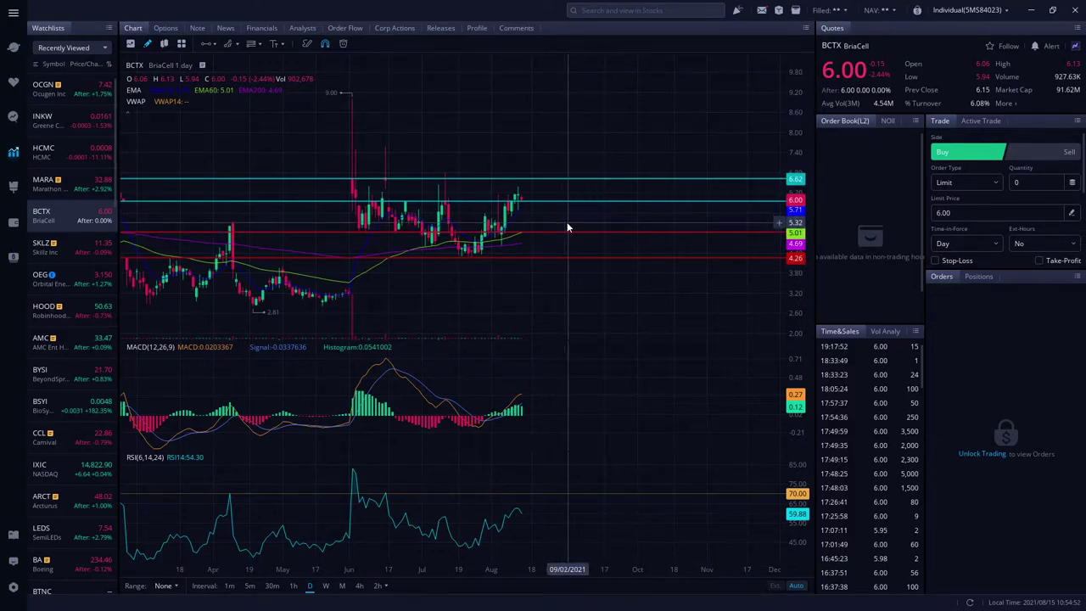
- Zoom and pan the daily chart to review earlier candles
scroll(627, 264, up, 2)
scroll(626, 258, up, 3)
scroll(576, 258, up, 3)
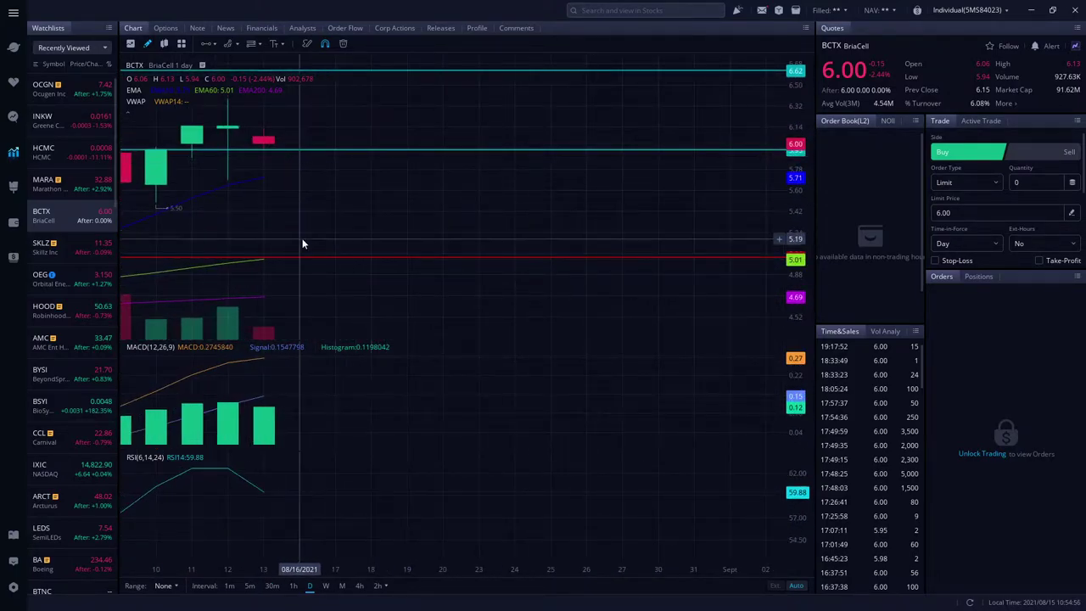
scroll(399, 185, down, 3)
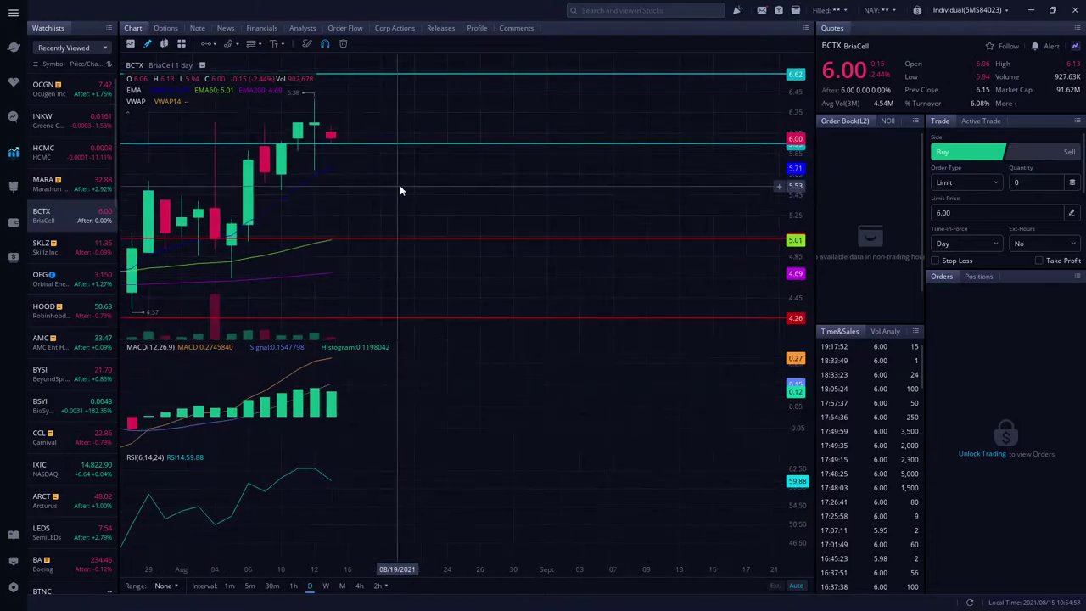
scroll(324, 250, down, 2)
drag(373, 180, 490, 195)
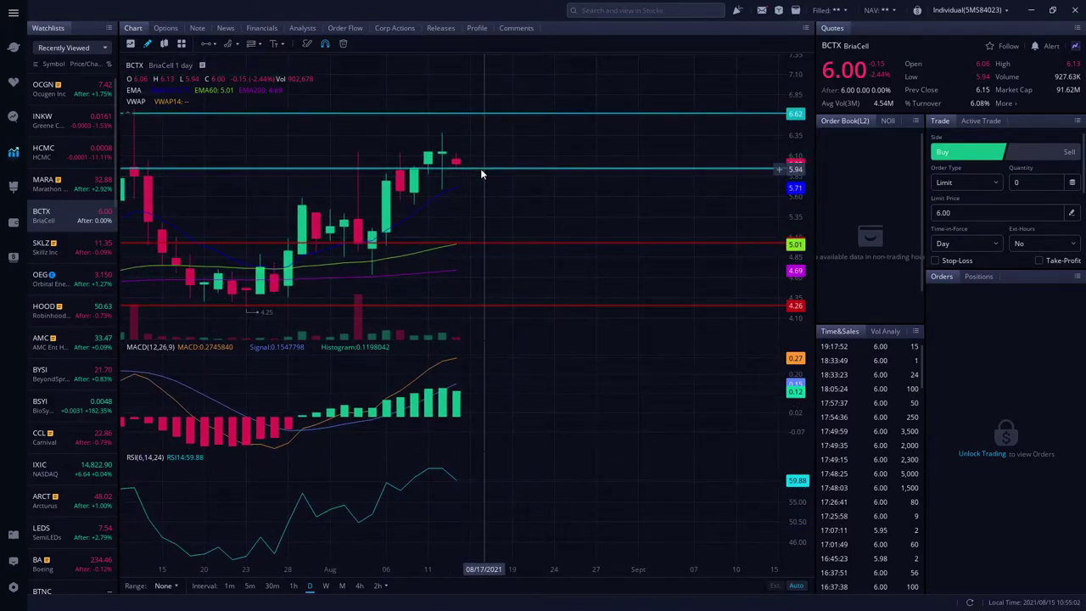
scroll(500, 182, down, 2)
scroll(543, 225, down, 2)
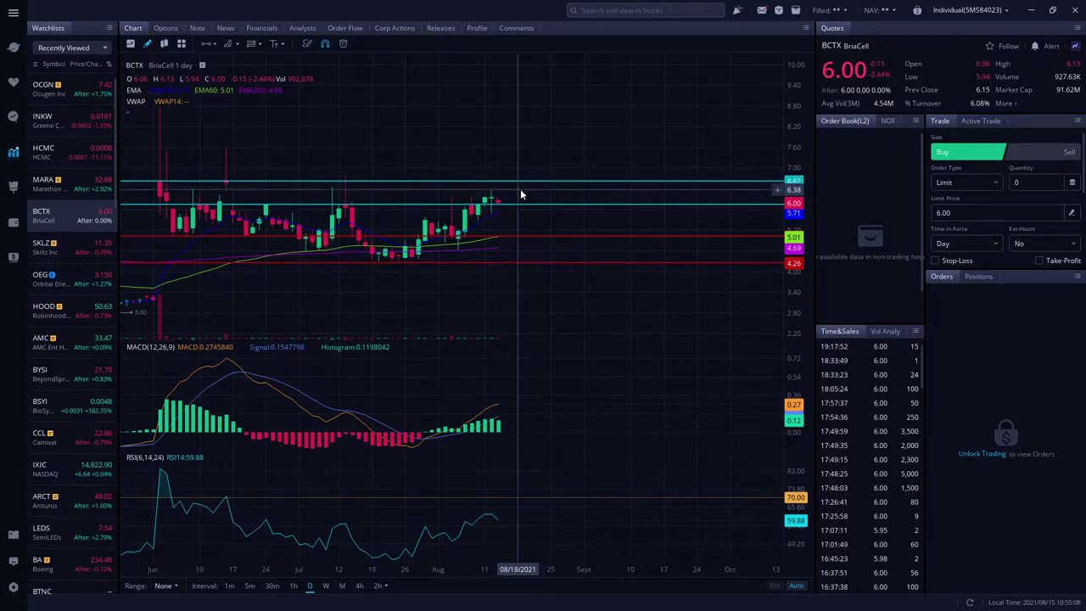
scroll(513, 254, up, 2)
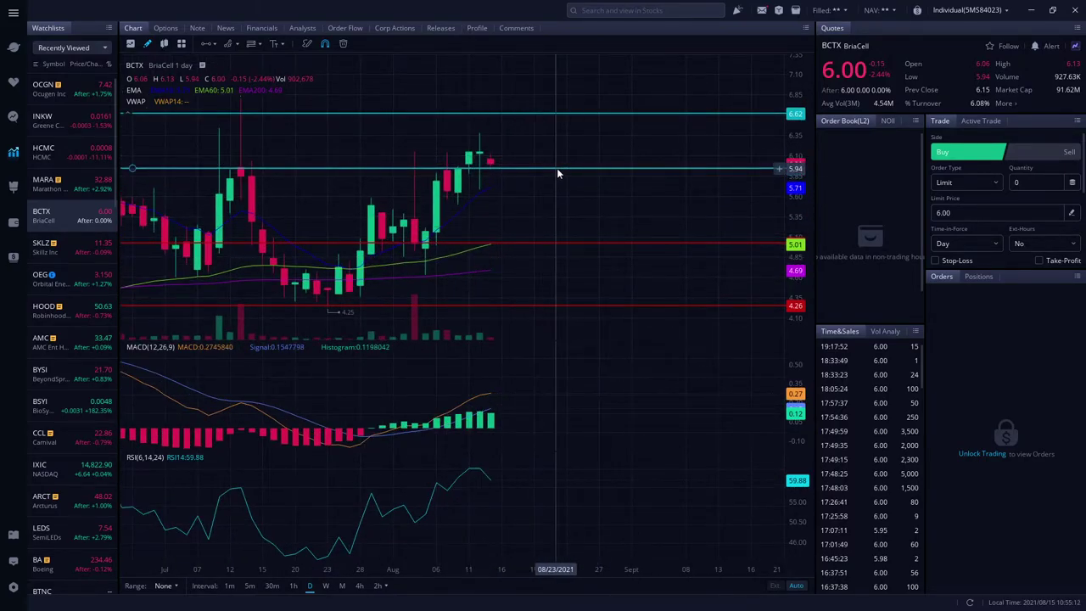
scroll(559, 165, down, 1)
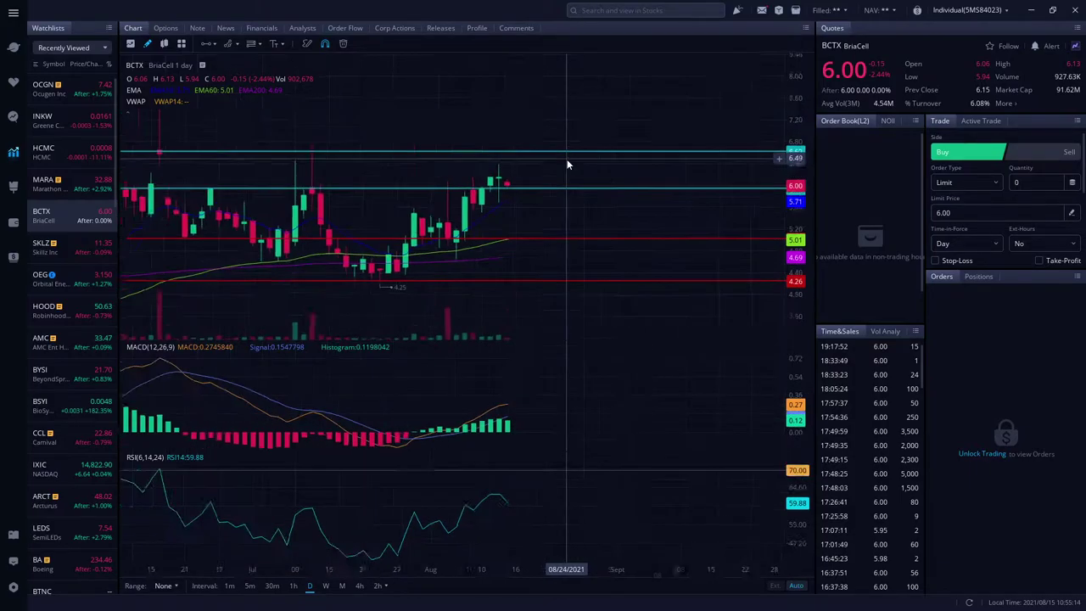
scroll(567, 158, down, 1)
- Reveal the earlier May prices, then move the latest candles back toward the right
drag(562, 217, 632, 221)
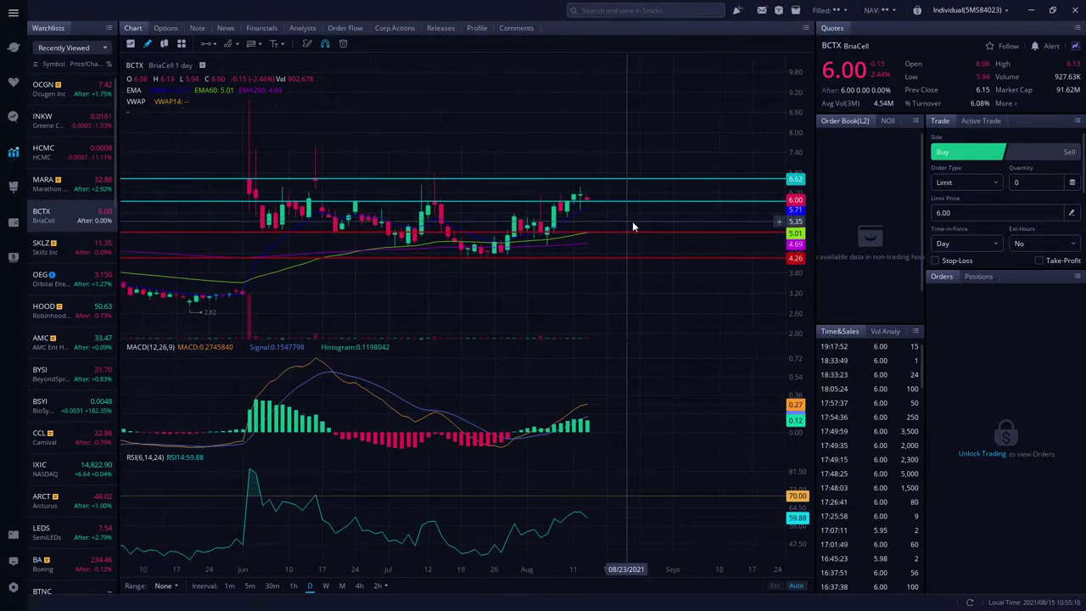
scroll(645, 227, down, 1)
scroll(647, 226, down, 1)
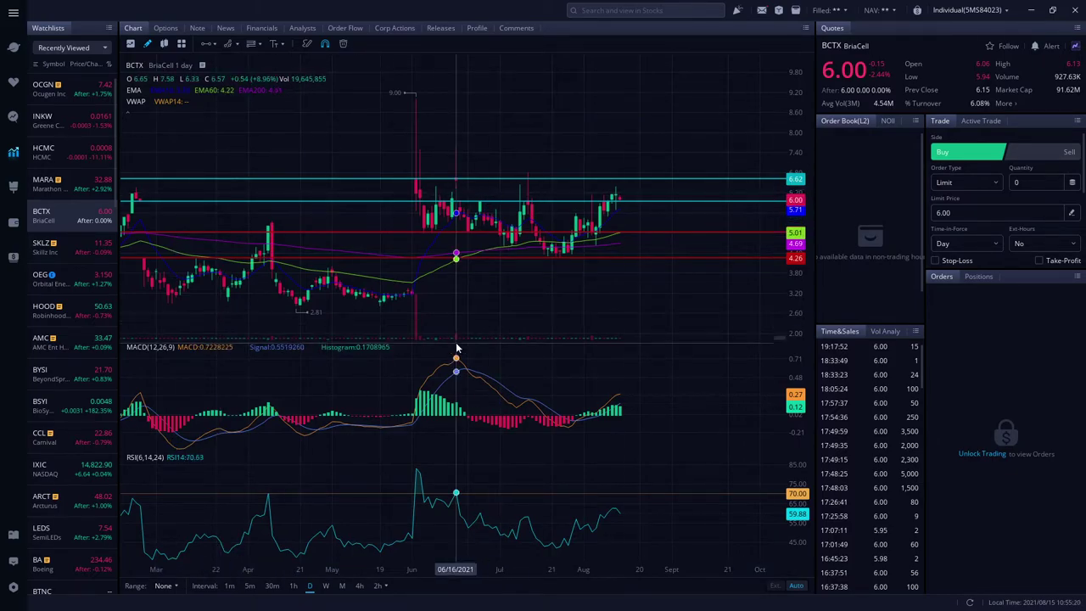
scroll(249, 465, down, 1)
scroll(398, 309, down, 1)
scroll(430, 291, down, 1)
drag(430, 291, 654, 279)
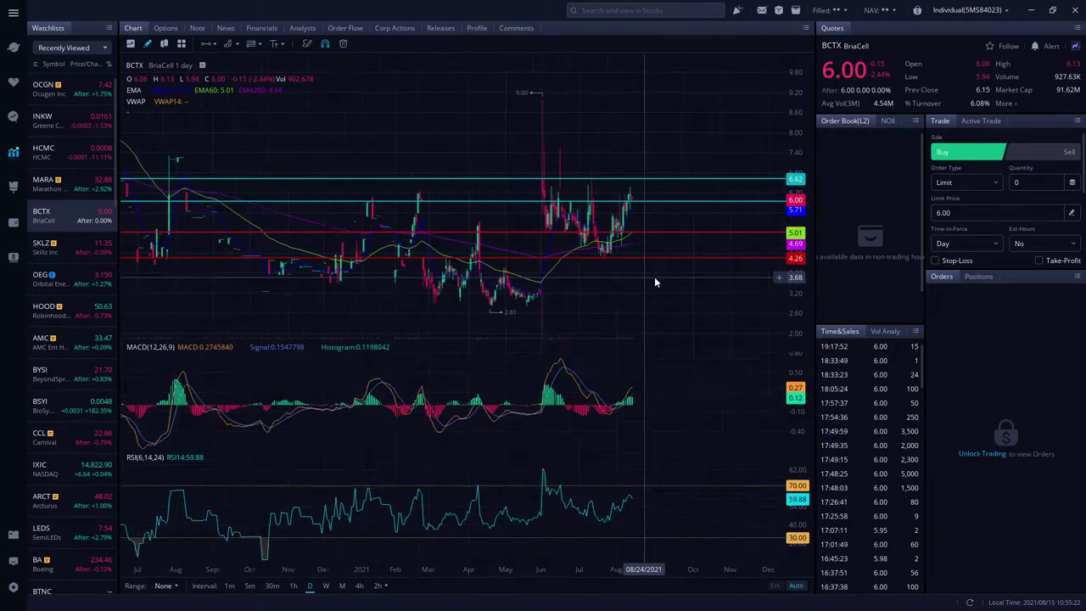
scroll(623, 283, down, 1)
scroll(611, 299, down, 1)
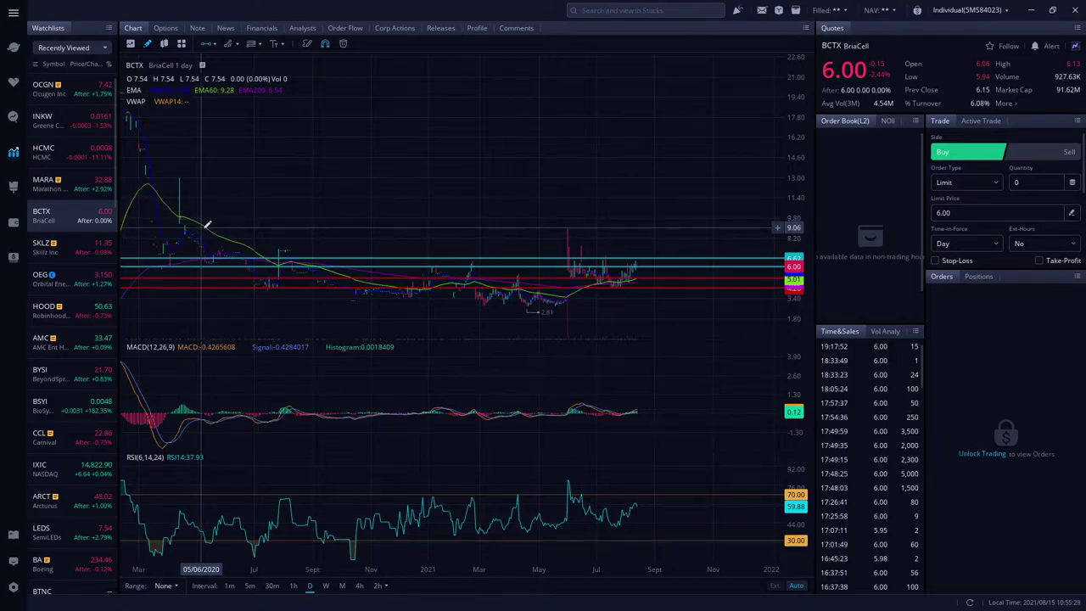
scroll(207, 225, up, 5)
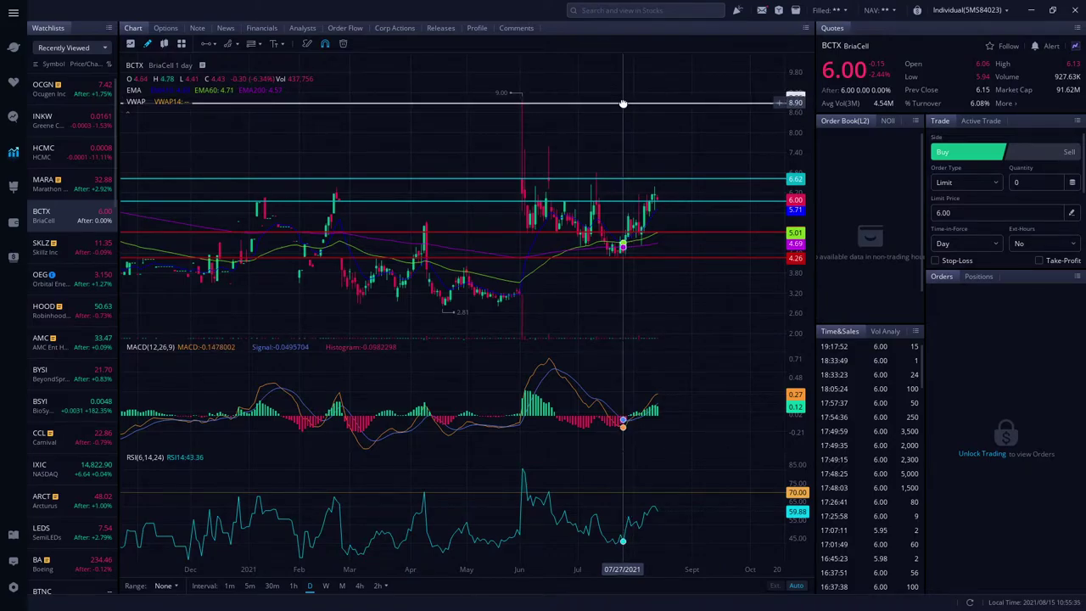
drag(622, 101, 623, 99)
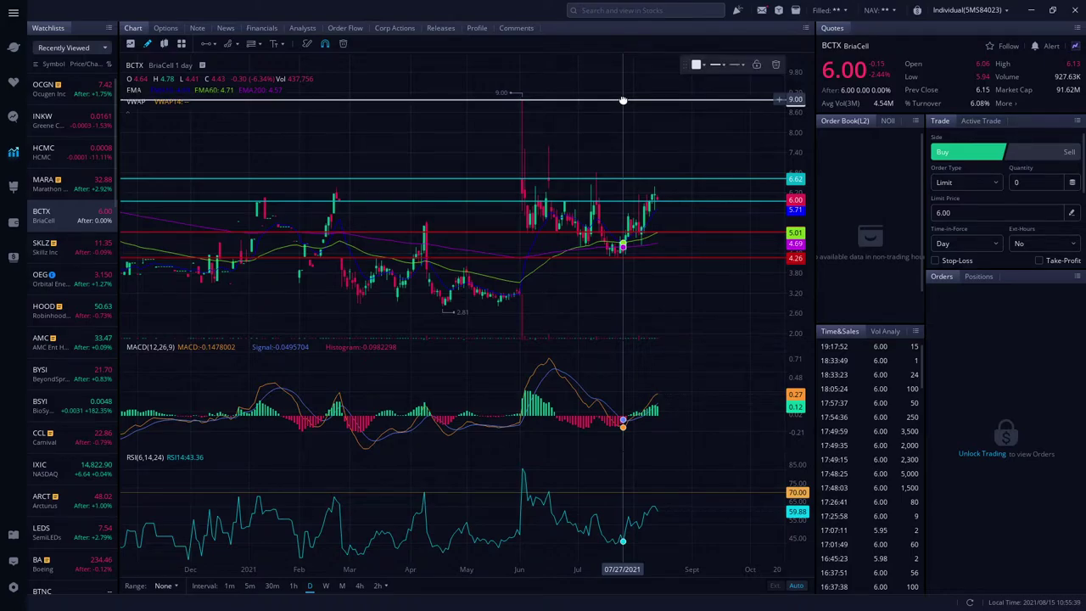
scroll(712, 144, down, 2)
scroll(721, 152, down, 2)
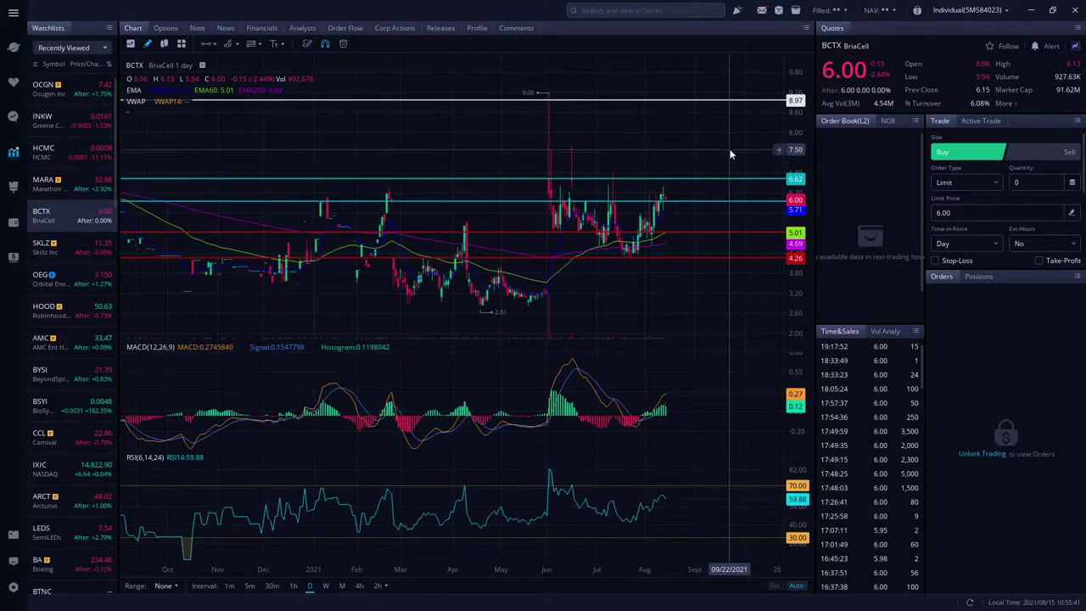
drag(717, 313, 563, 317)
scroll(602, 296, up, 3)
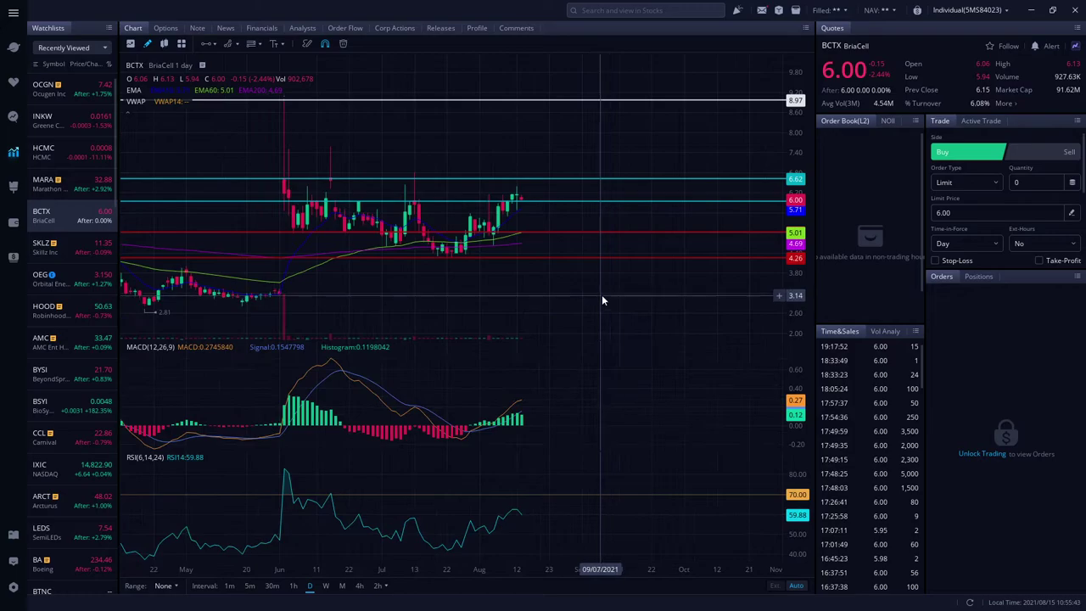
scroll(601, 299, down, 1)
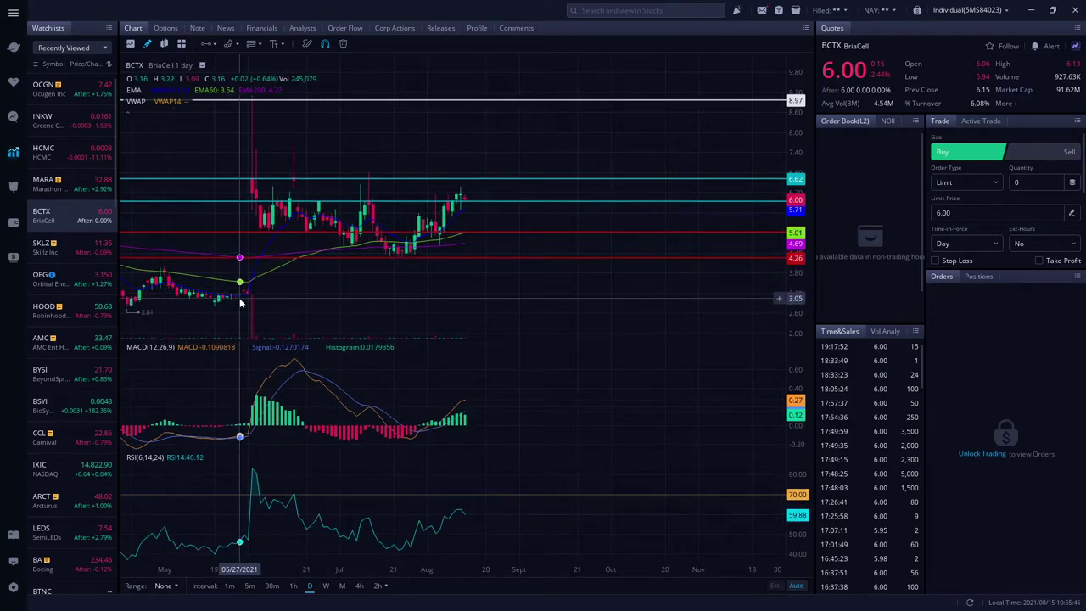
scroll(288, 259, down, 1)
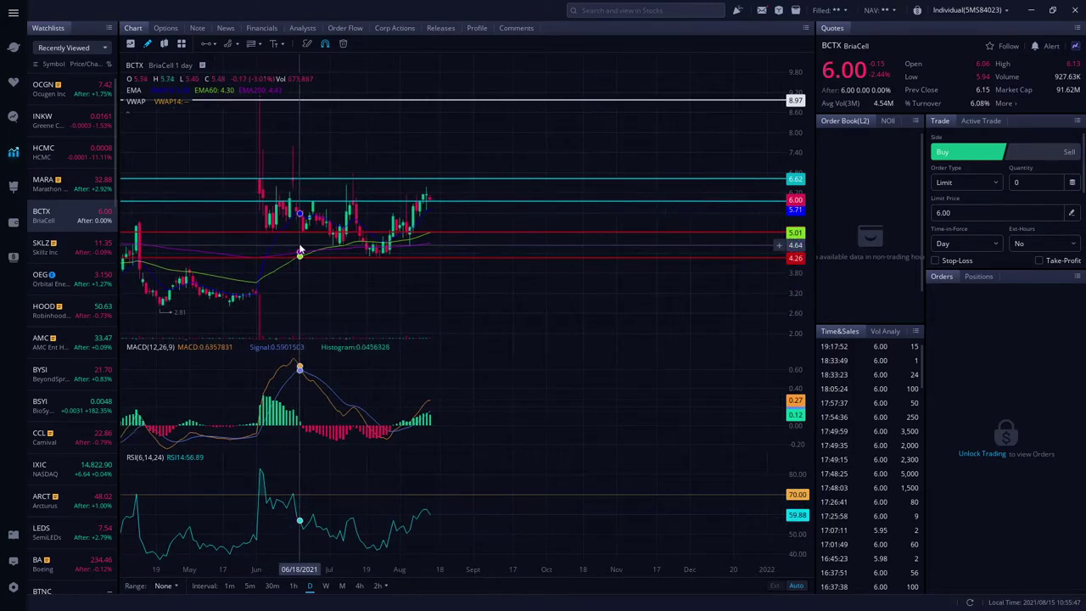
scroll(478, 154, down, 1)
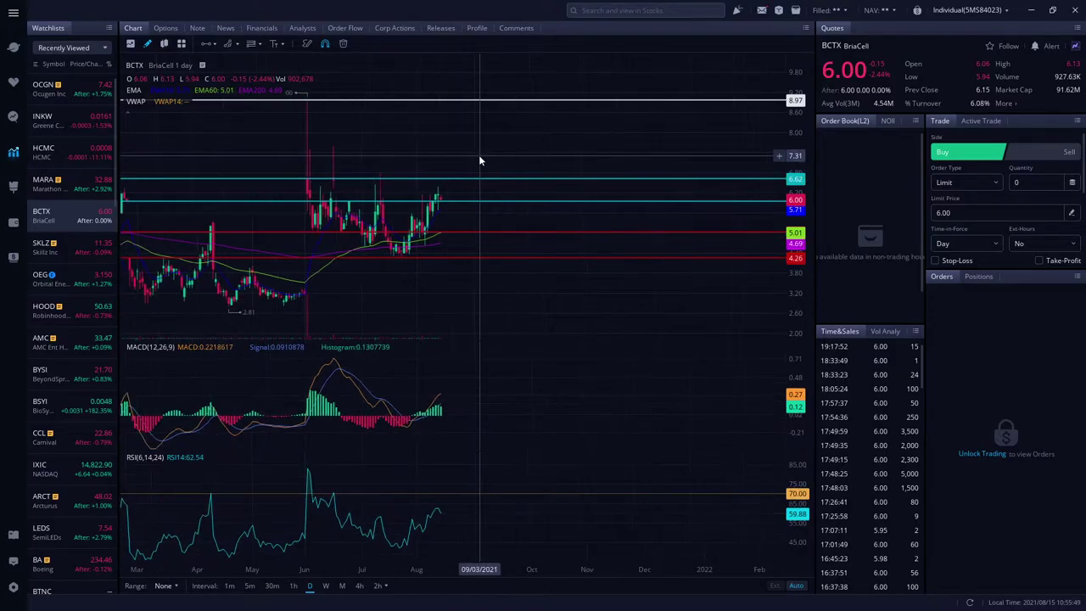
scroll(356, 293, up, 2)
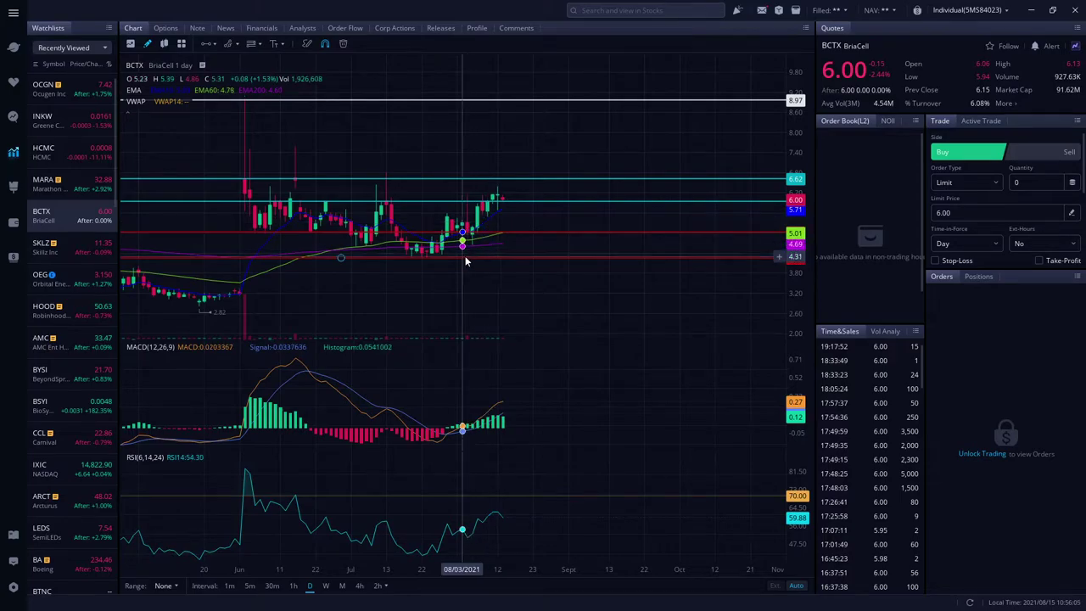
scroll(509, 242, up, 3)
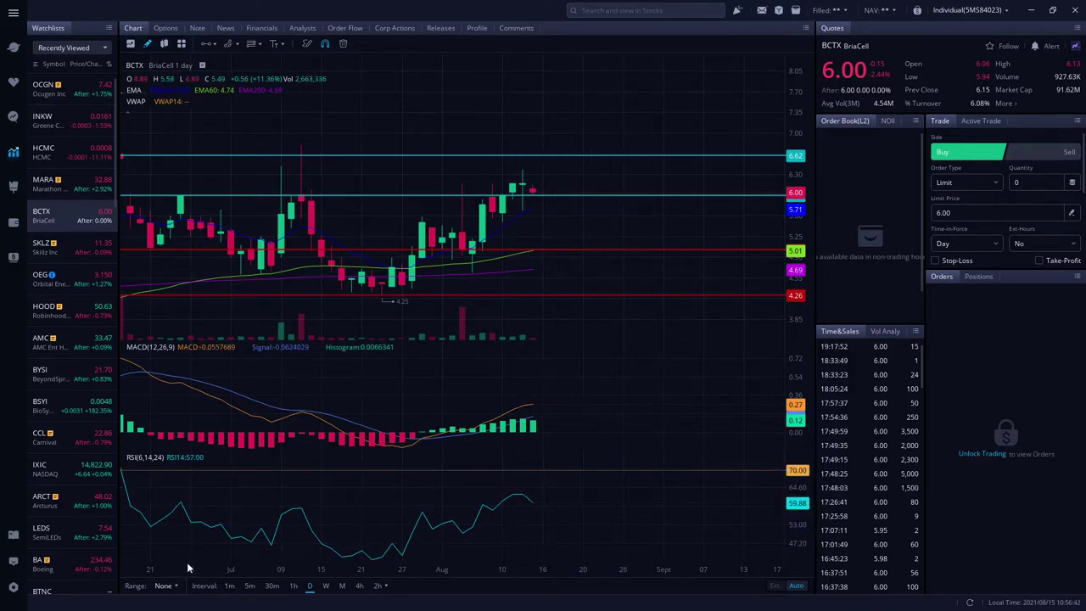
- Switch BCTX to 4-hour candles over a 6M range with space after the latest bar
click(170, 585)
click(186, 488)
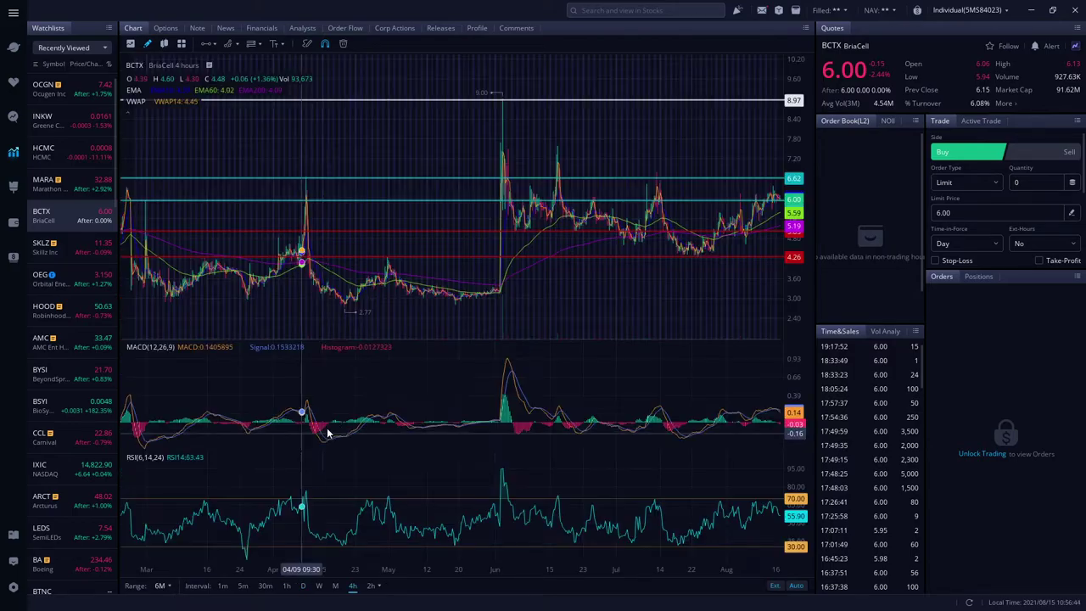
drag(588, 298, 417, 328)
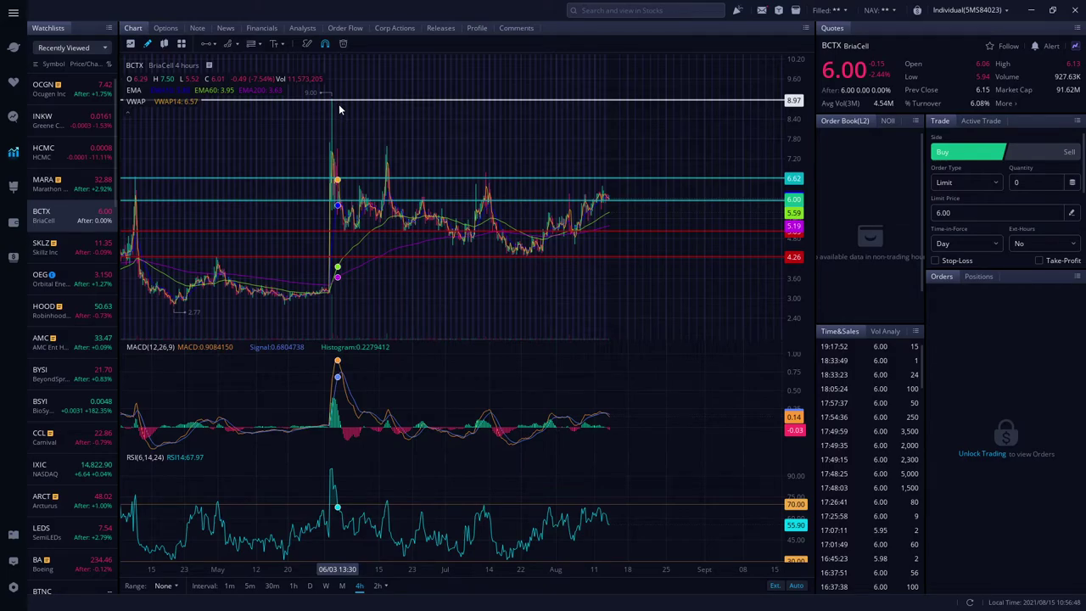
- Draw a trial trendline from the June 9.00 peak to early-August candles, then delete it
click(216, 47)
click(234, 82)
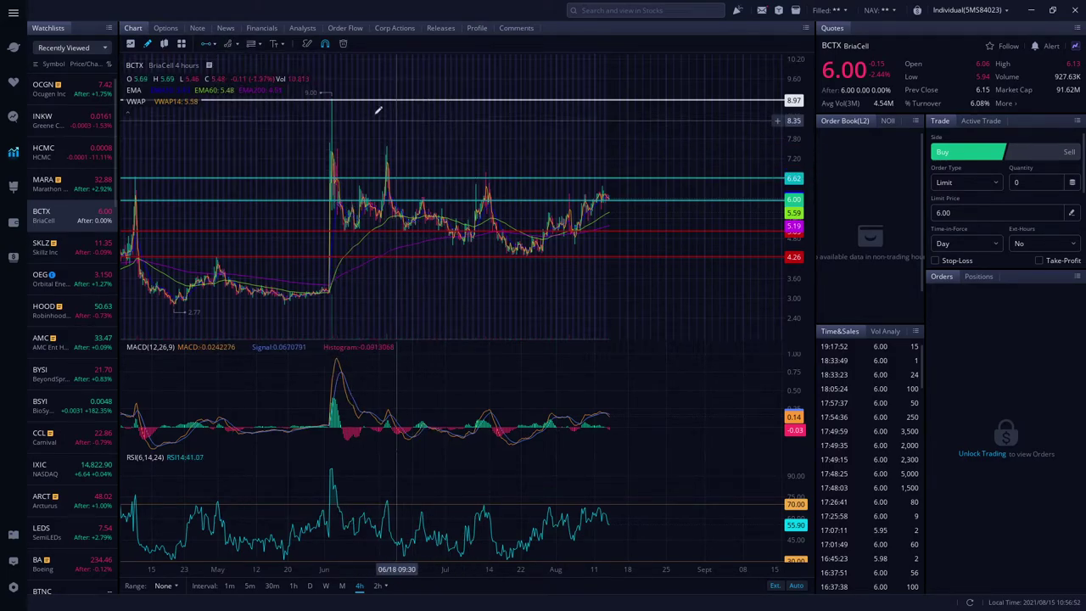
click(215, 49)
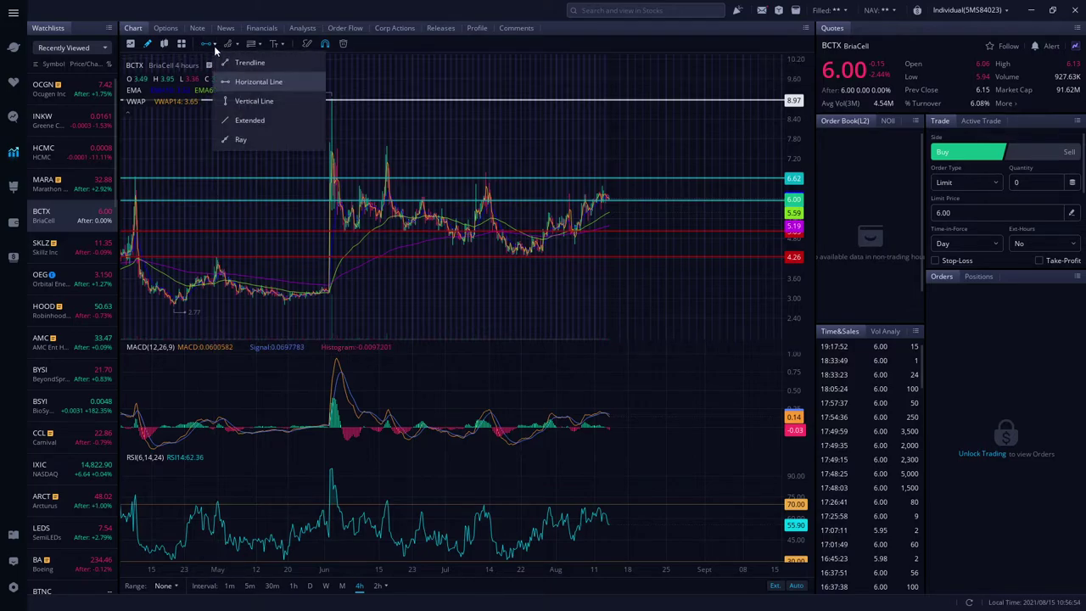
click(225, 63)
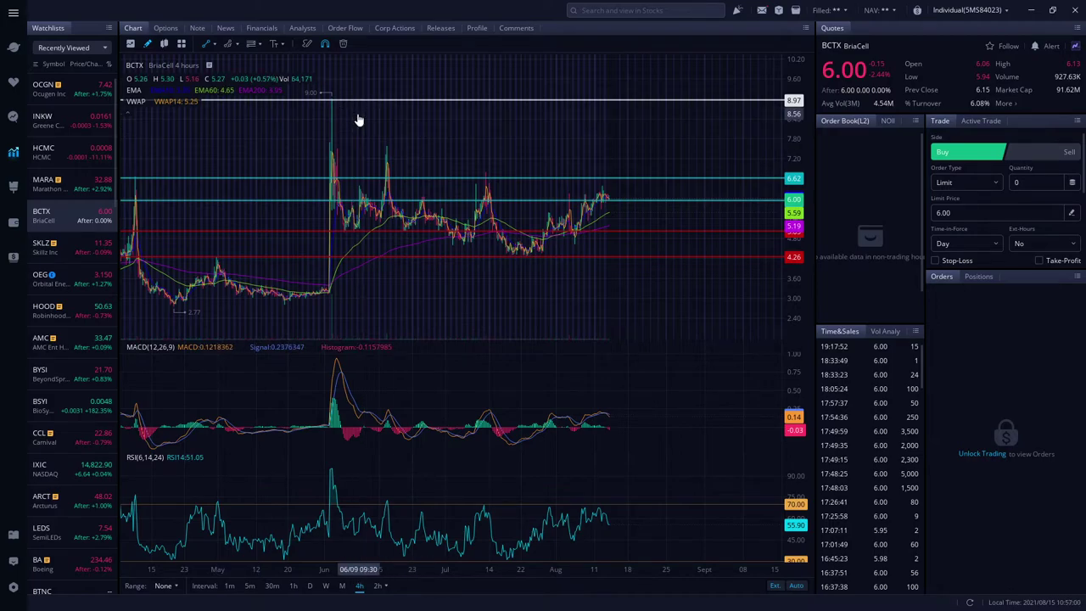
click(370, 113)
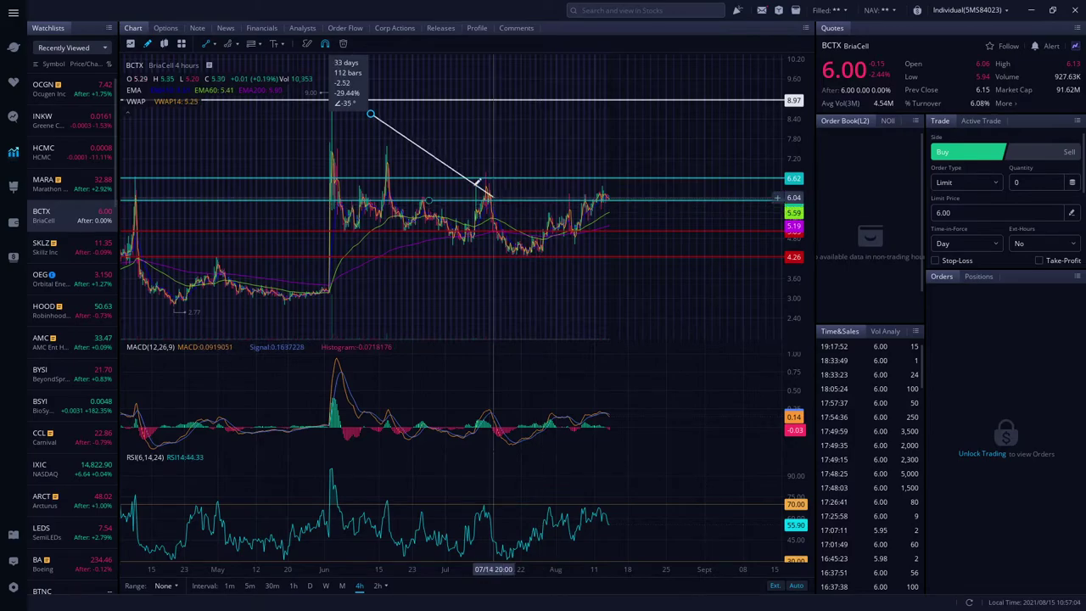
click(563, 224)
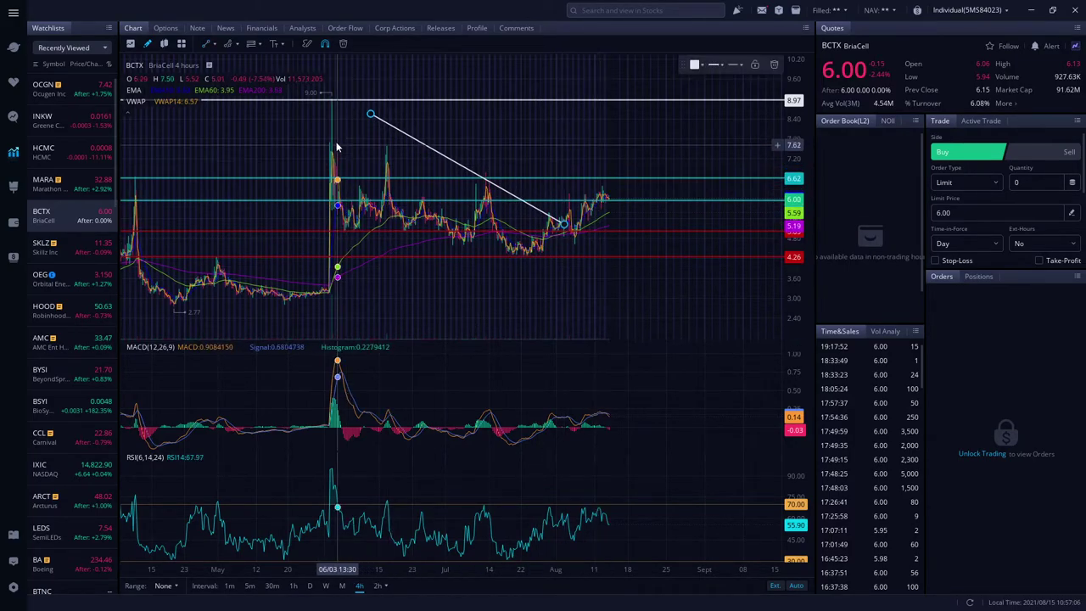
mouse_move(370, 112)
mouse_down()
mouse_move(313, 105)
mouse_move(324, 101)
mouse_up()
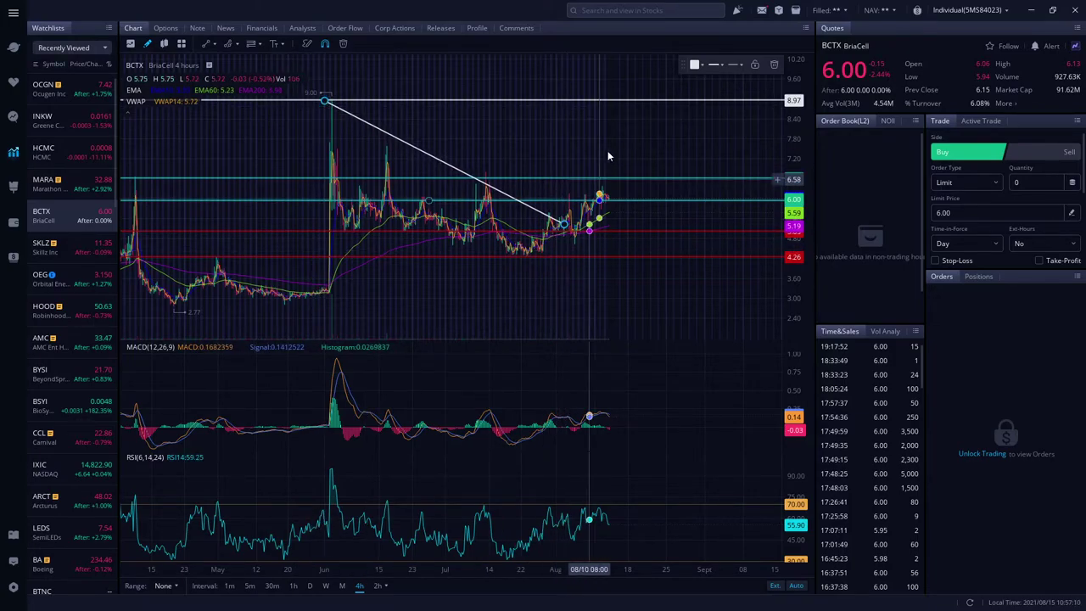
click(773, 67)
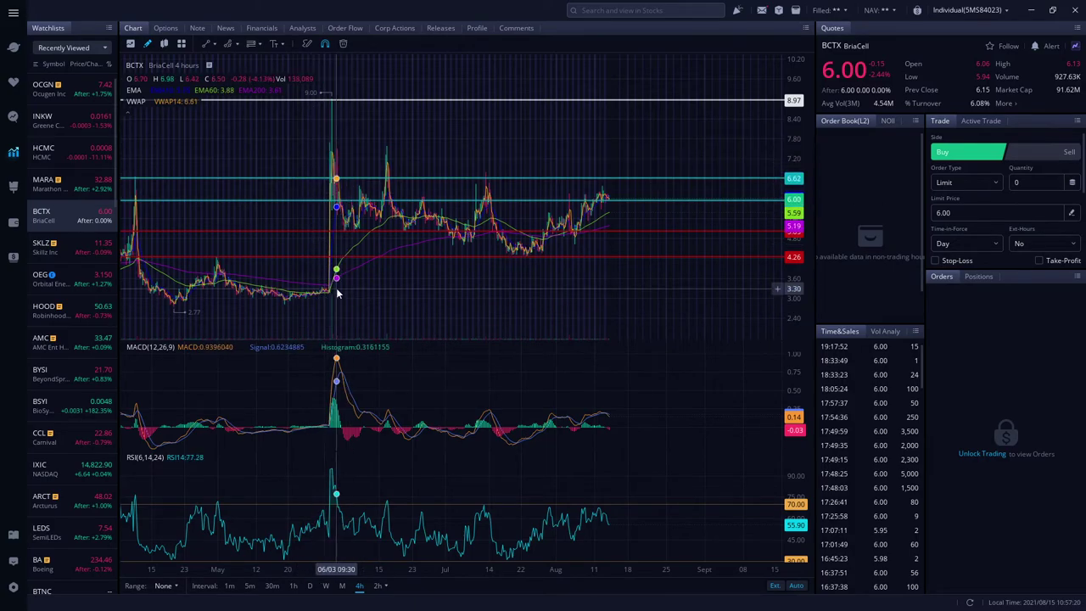
- Drag the white resistance line down from 8.97 to about 7.61 on the 4-hour chart
scroll(543, 306, up, 2)
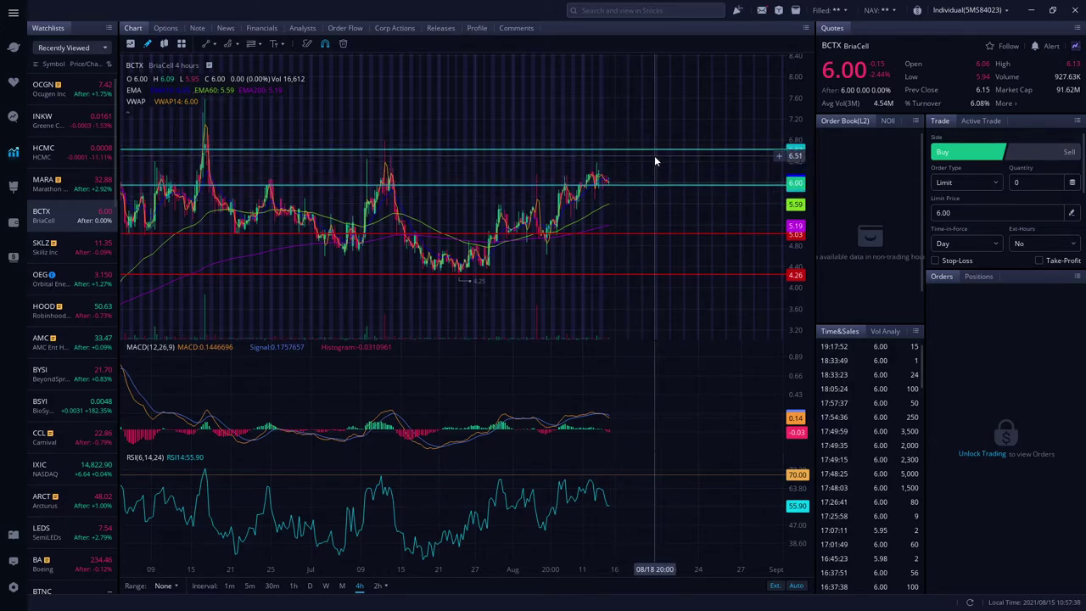
scroll(661, 157, down, 2)
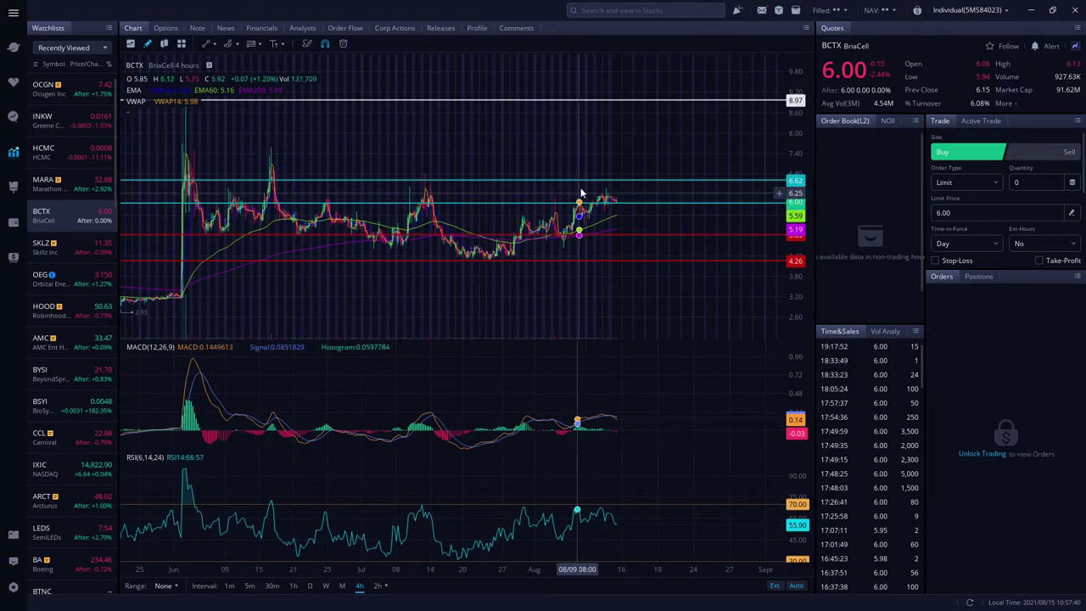
drag(414, 99, 408, 147)
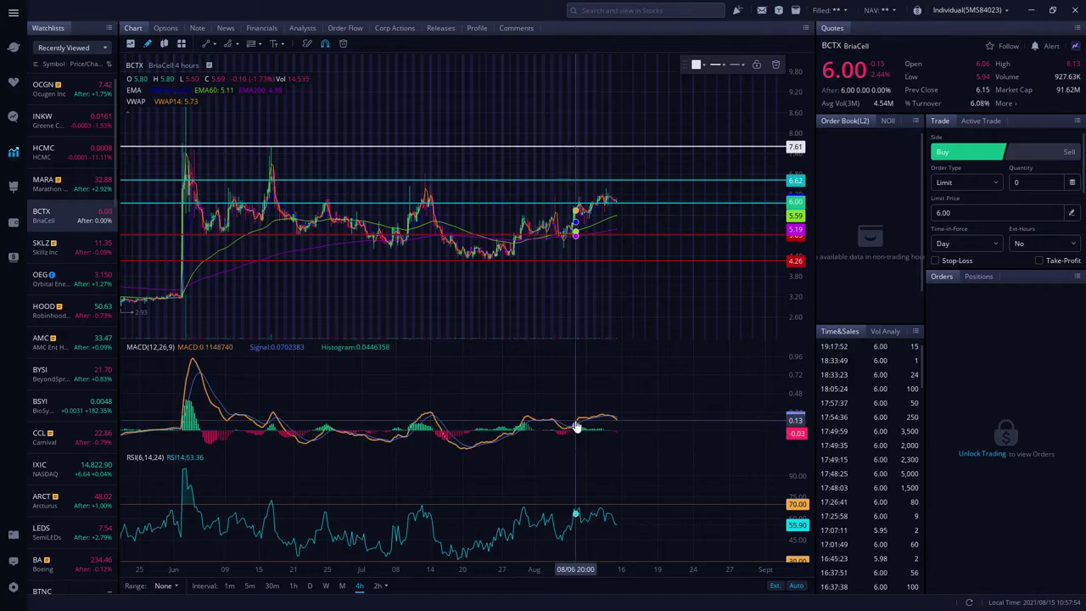
scroll(620, 446, up, 5)
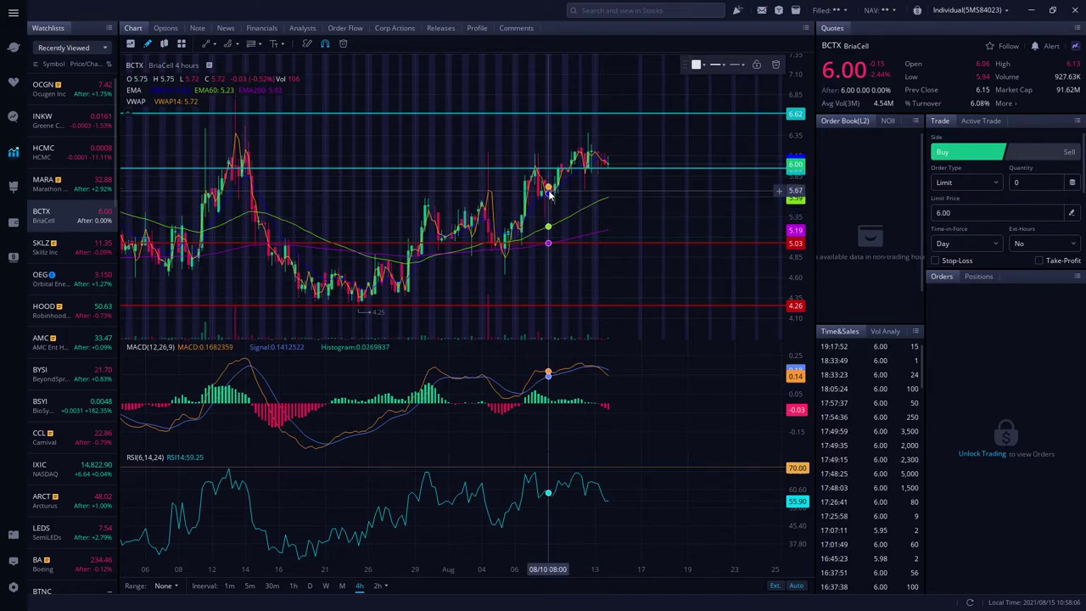
scroll(557, 204, up, 2)
scroll(562, 210, up, 2)
scroll(570, 219, up, 2)
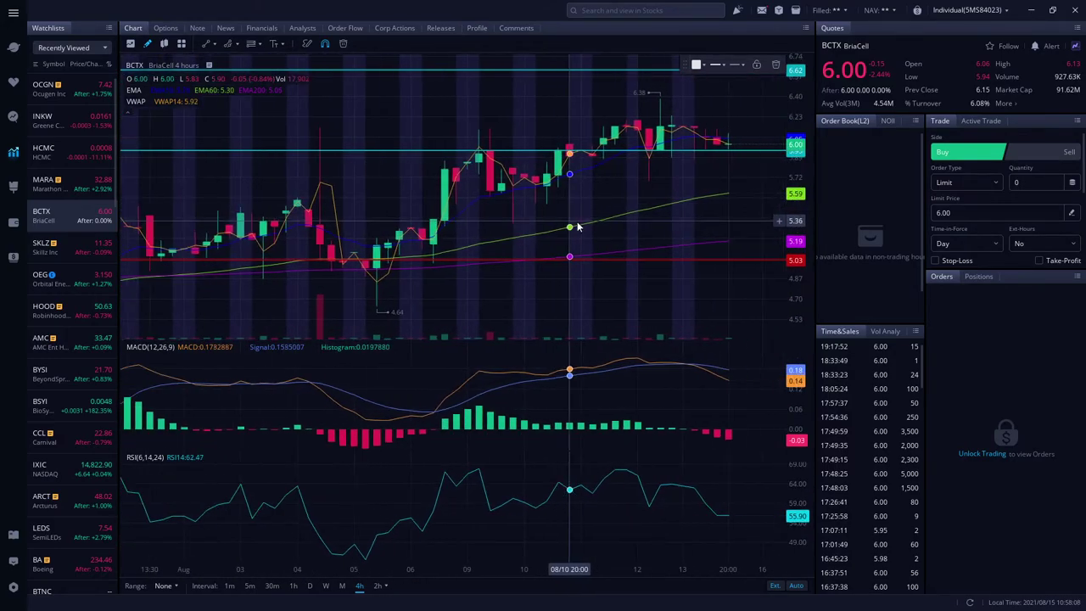
scroll(577, 235, up, 2)
scroll(585, 255, down, 3)
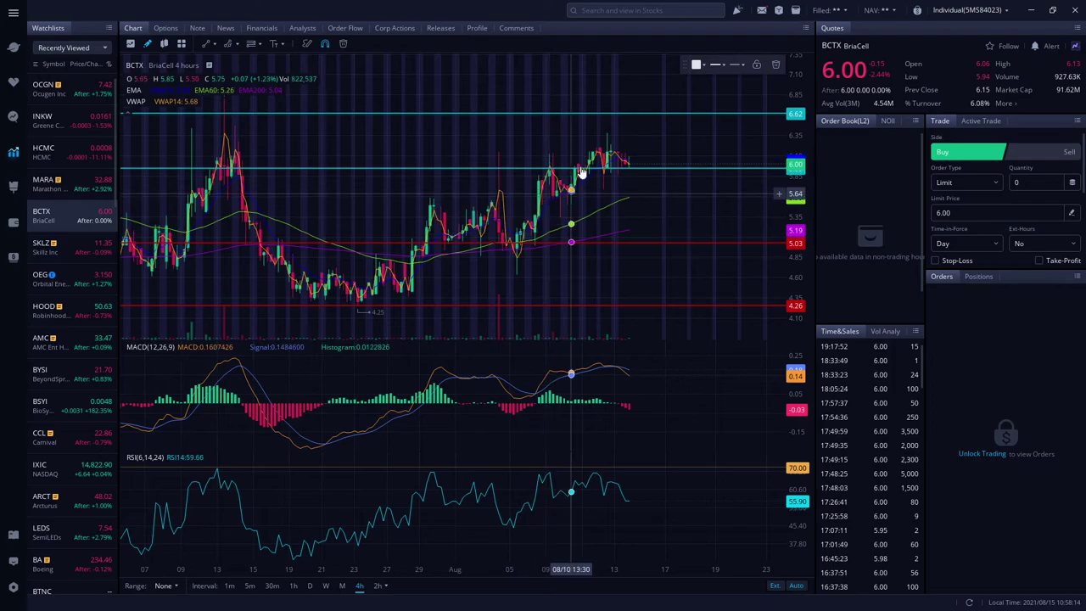
- Return to YTD daily candles and draw a rising trendline from the late-July low toward 6.00
click(170, 585)
click(187, 512)
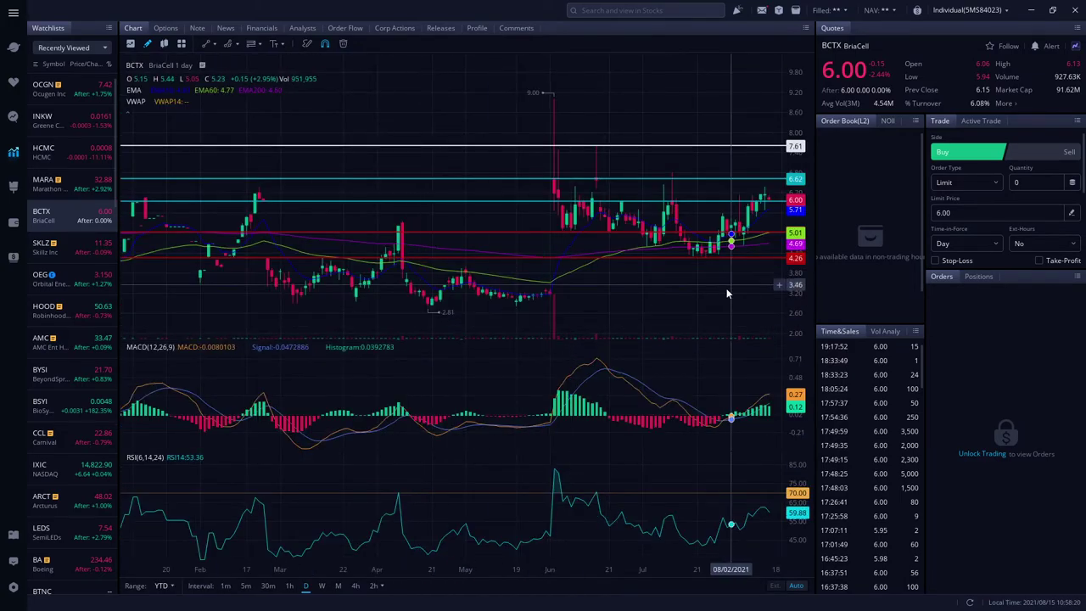
drag(678, 309, 570, 319)
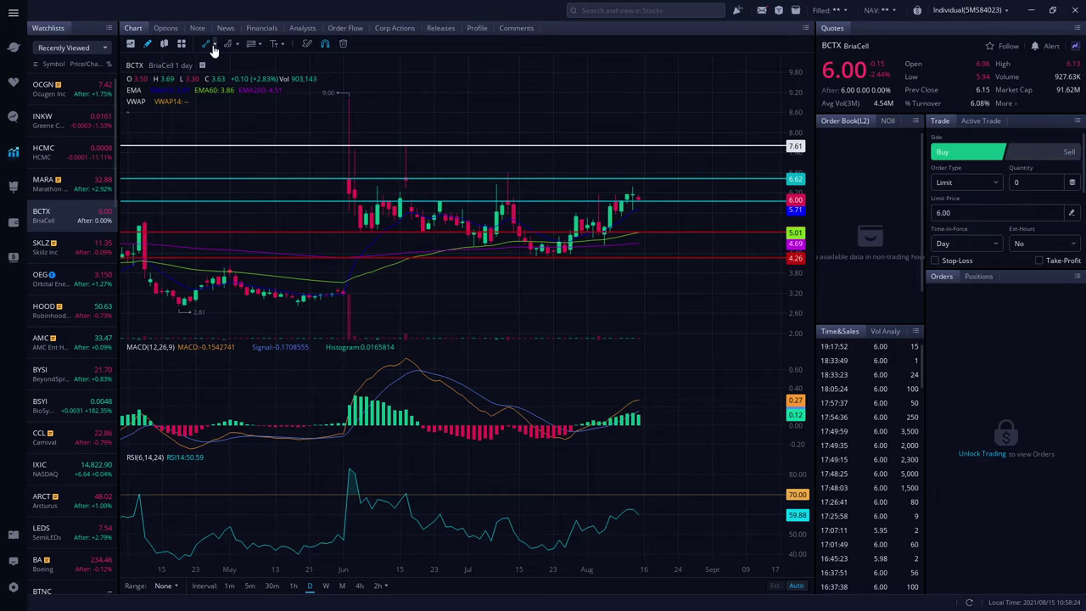
mouse_move(536, 262)
mouse_down()
mouse_move(660, 200)
mouse_move(687, 199)
mouse_move(678, 204)
mouse_up()
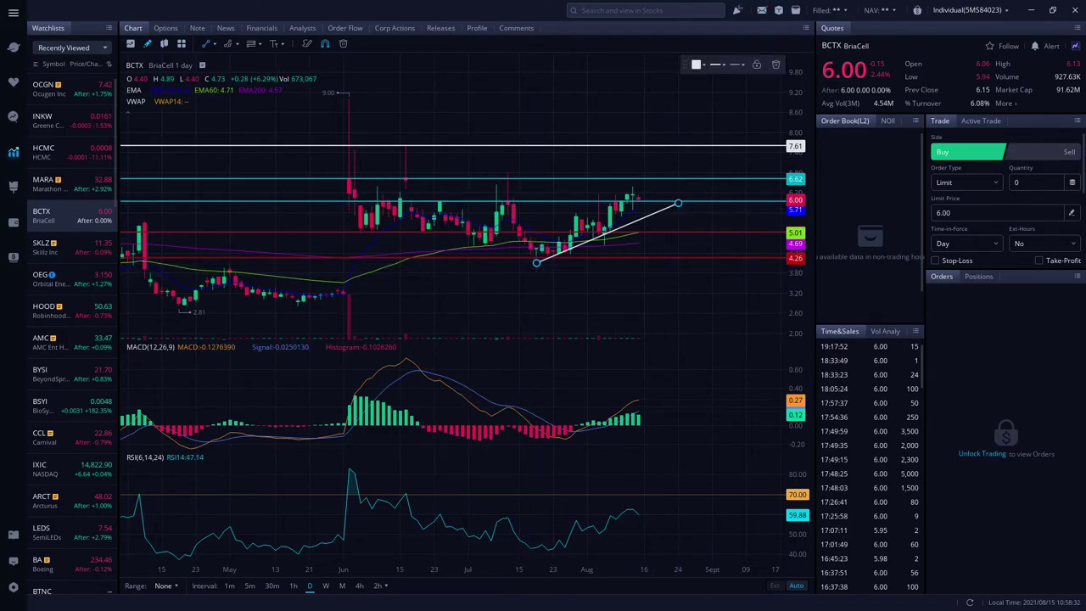
- Delete the rising trendline, leaving the horizontal levels from 7.61 to 4.26
click(775, 65)
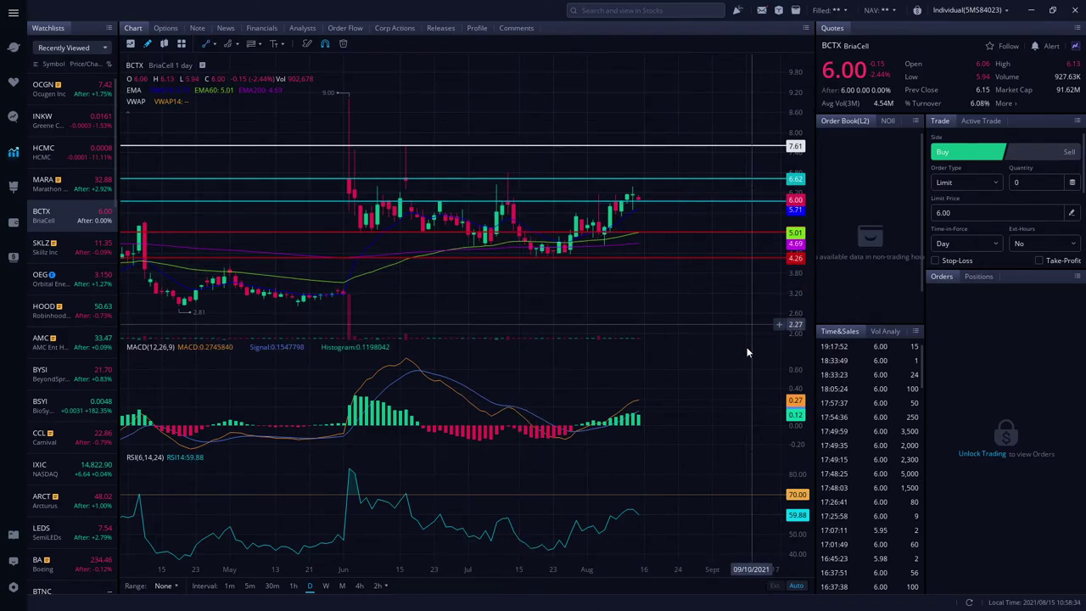